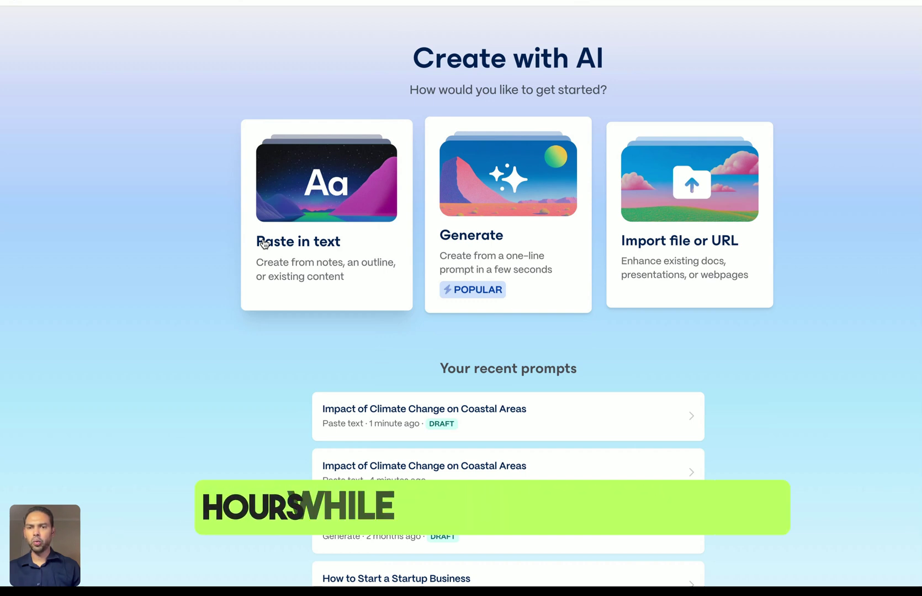
Start a Gamma deck from the pasted coastal climate-change notes and continue to the prompt.
scroll(265, 244, down, 1)
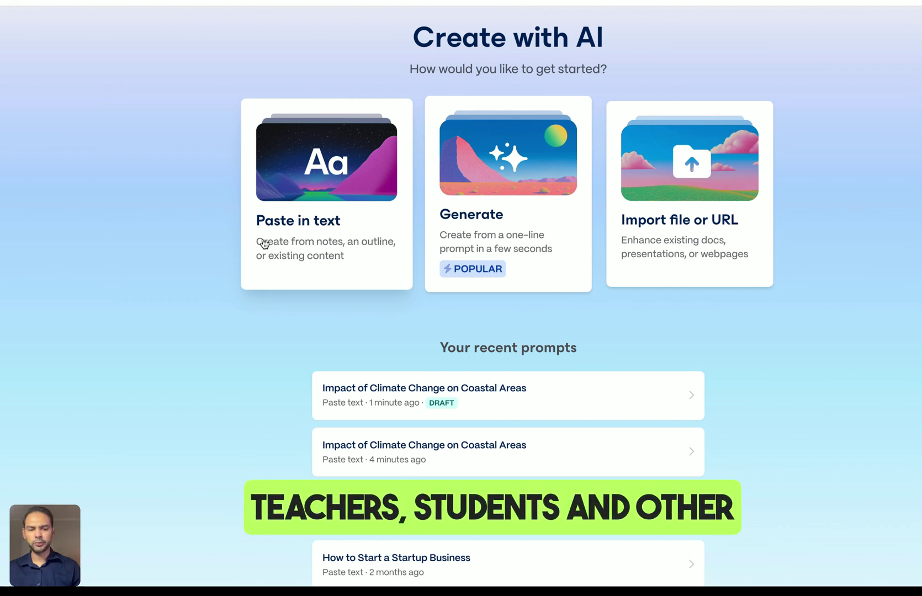
scroll(264, 244, down, 1)
scroll(264, 244, down, 1)
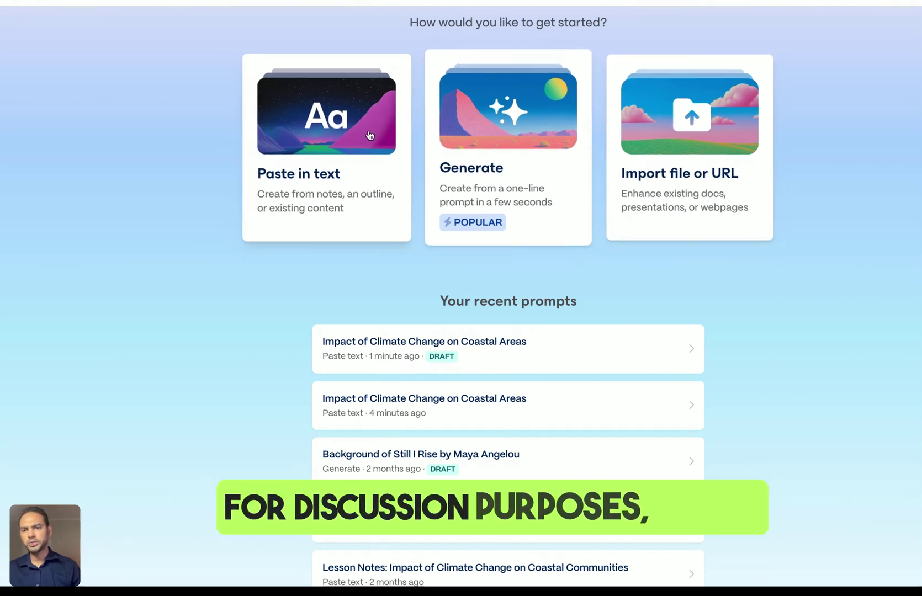
click(342, 167)
key(ctrl+v)
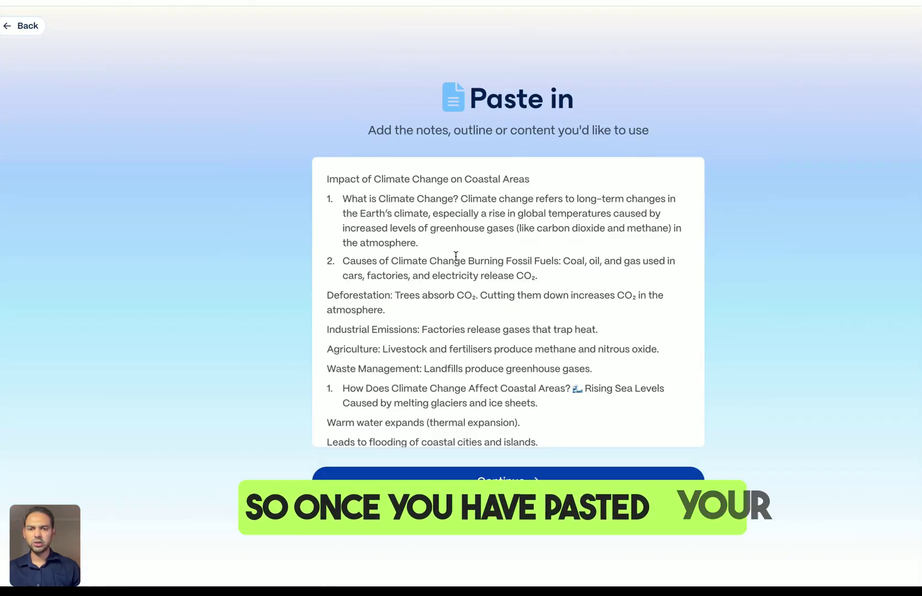
click(489, 476)
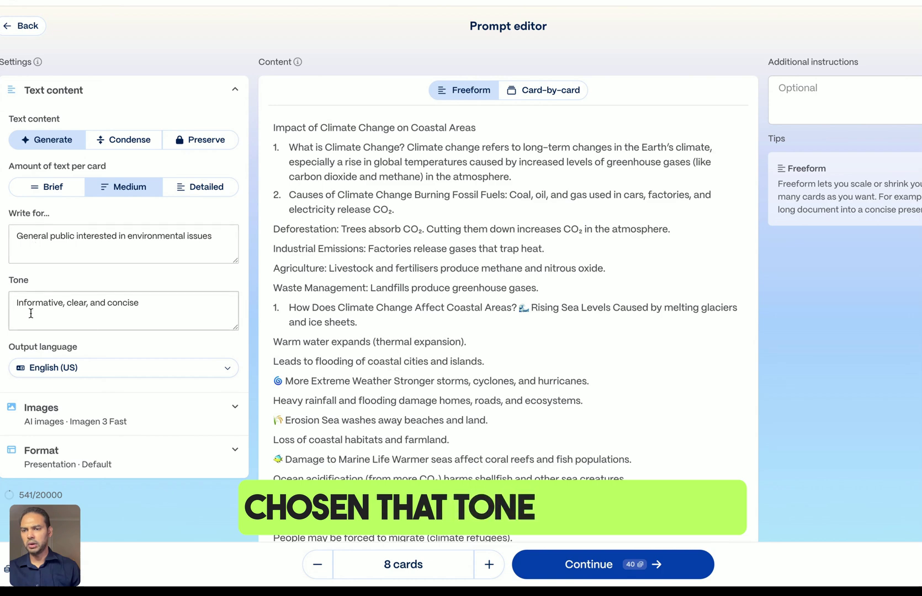
Scroll through the coastal outline to check the general-public, informative, 8-card settings.
scroll(31, 299, down, 1)
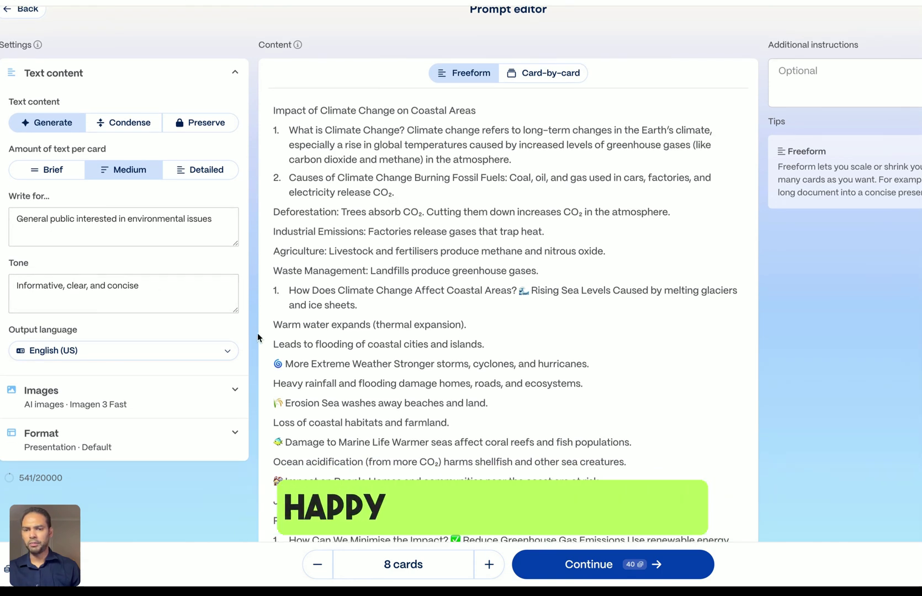
scroll(400, 361, down, 3)
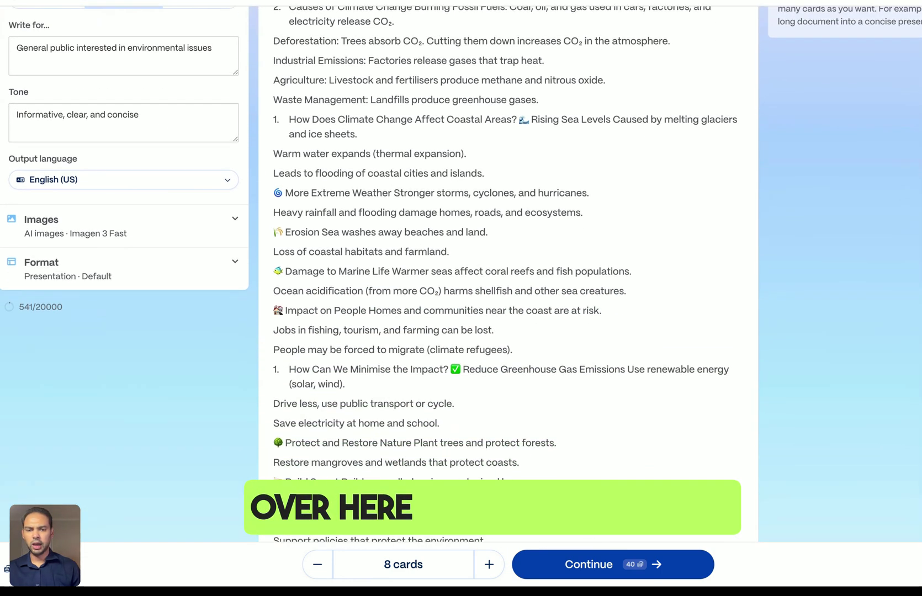
Preview Wine, filter to Professional and Light, apply the Rush theme, and generate the deck.
click(569, 568)
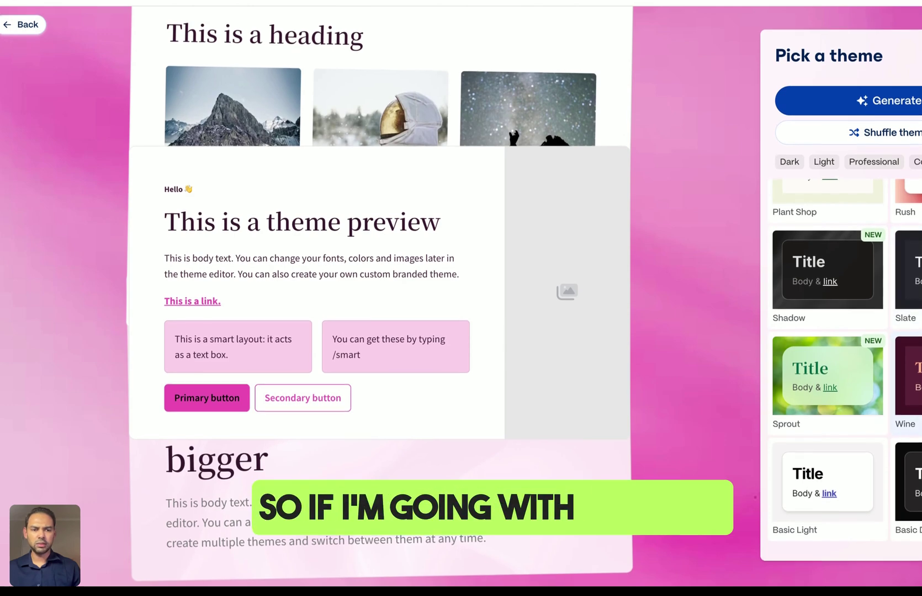
click(908, 381)
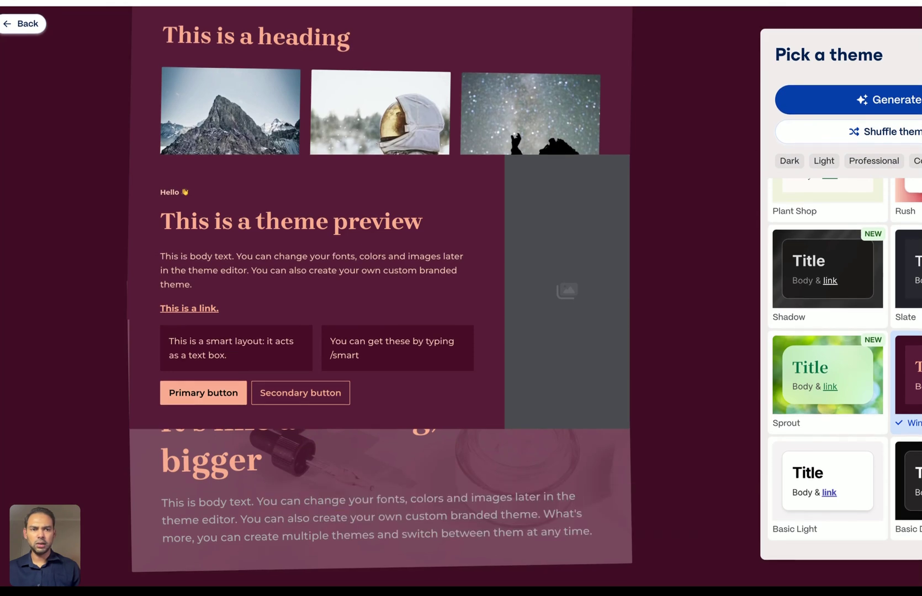
click(883, 165)
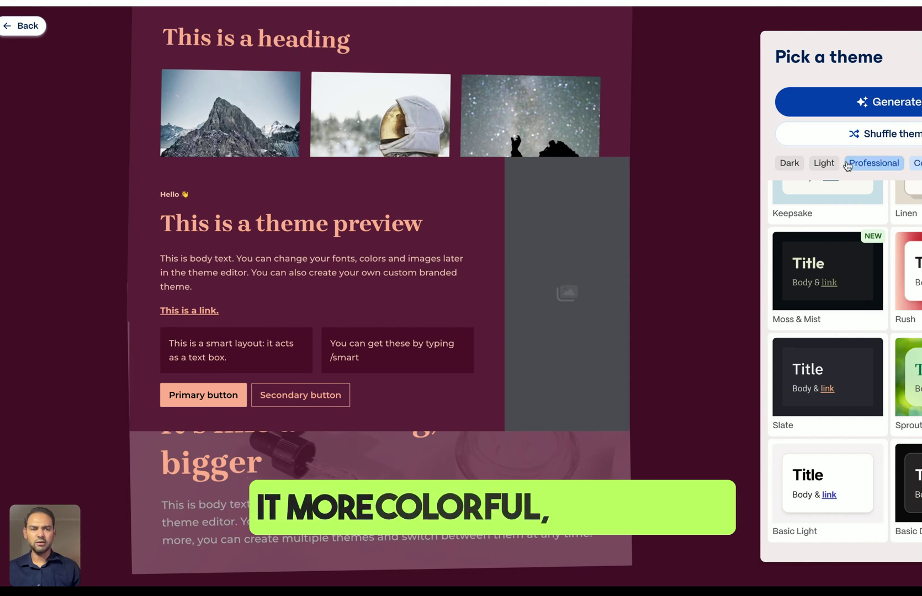
click(827, 165)
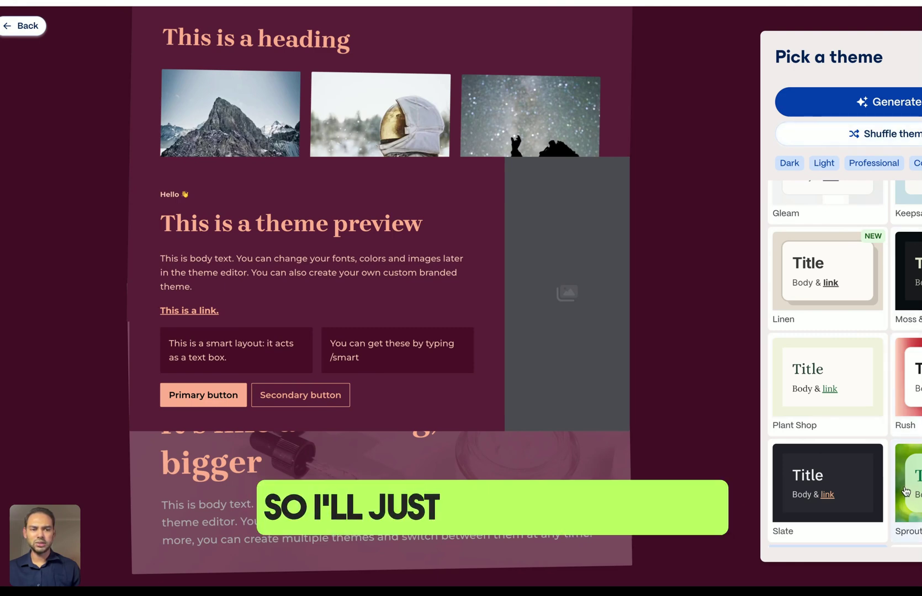
click(909, 386)
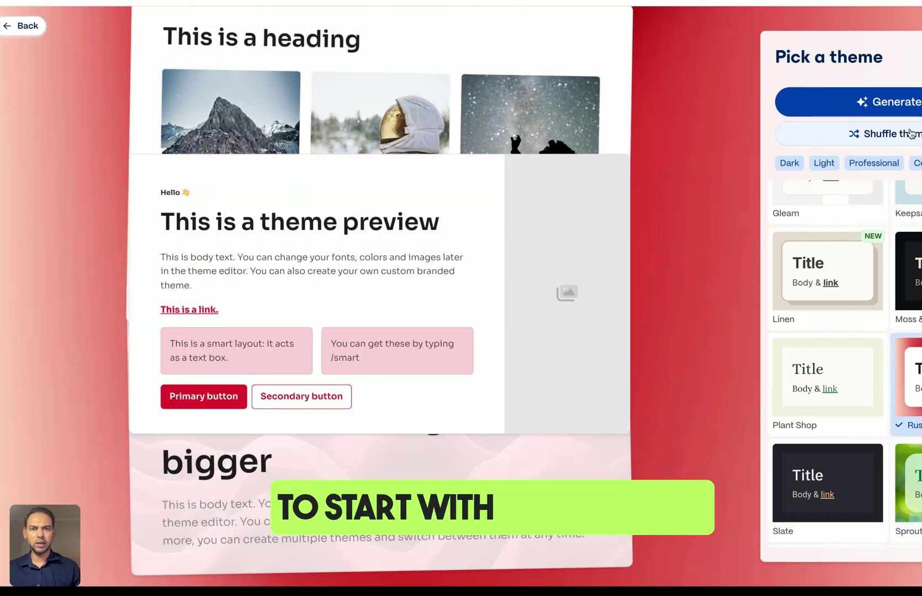
click(905, 114)
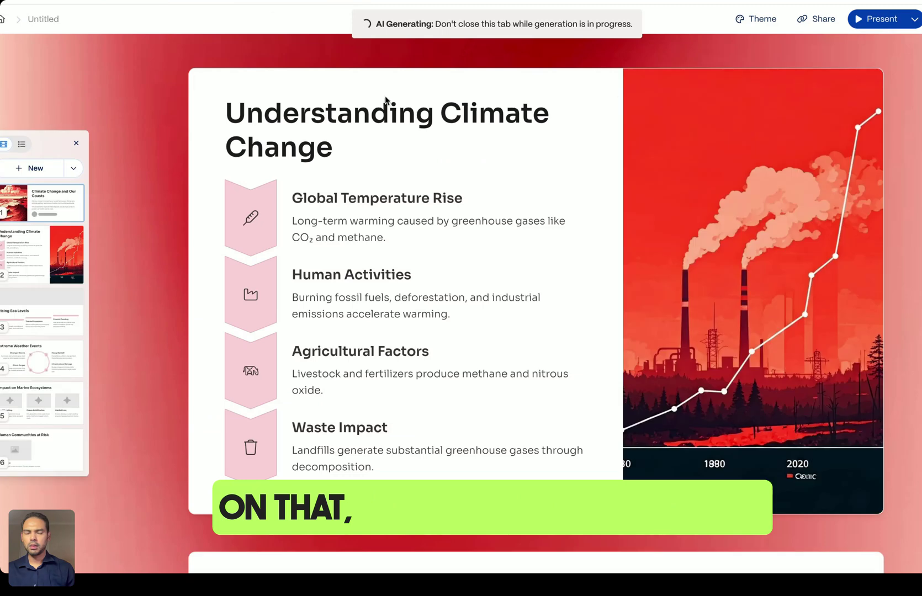
Scroll through the newly generated 'Climate Change and Our Coasts' cards.
scroll(463, 201, down, 3)
scroll(465, 201, down, 8)
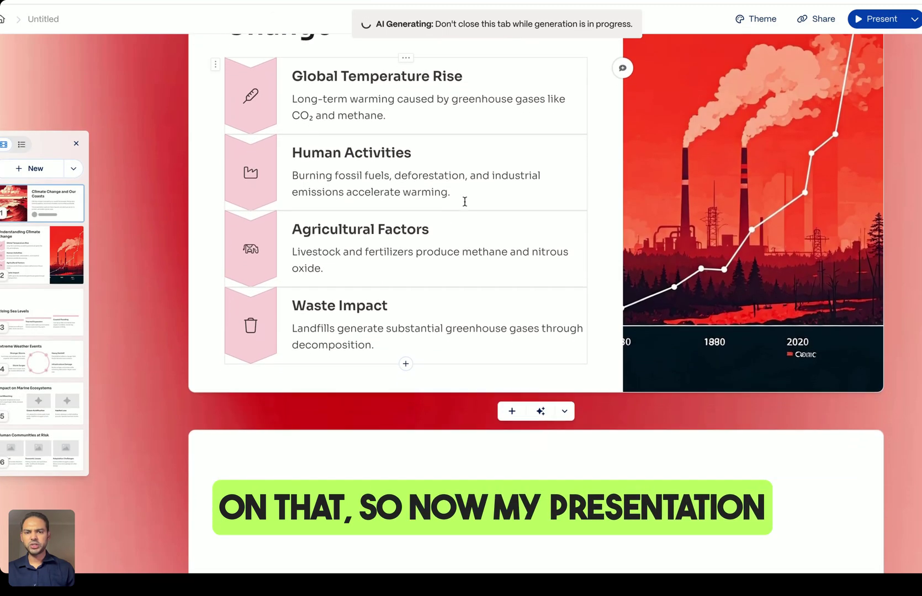
scroll(465, 201, down, 4)
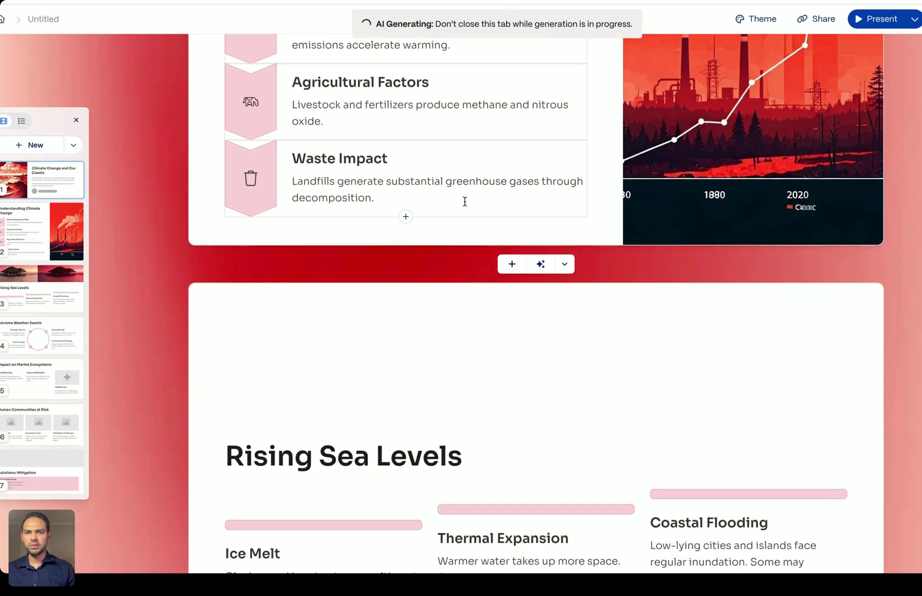
scroll(465, 204, down, 9)
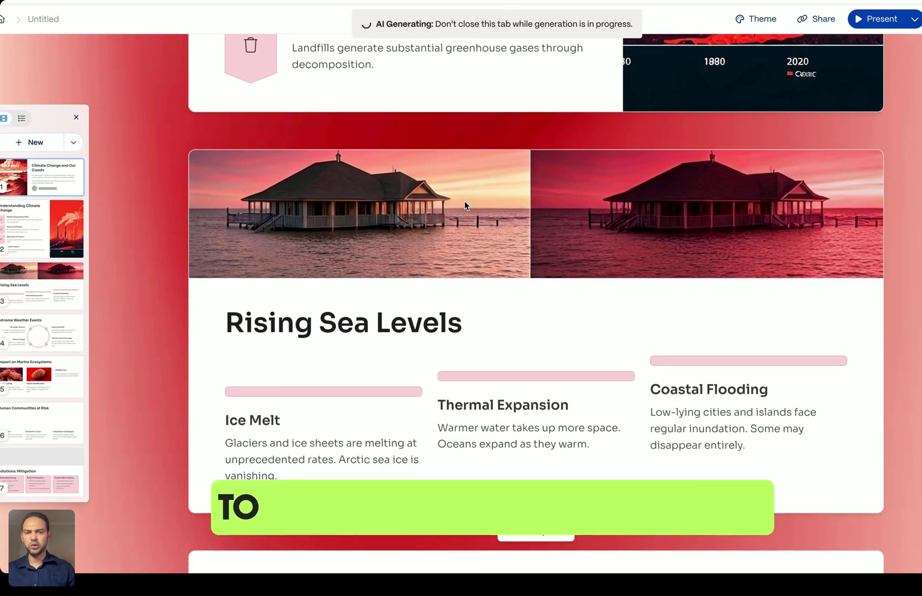
scroll(465, 201, down, 3)
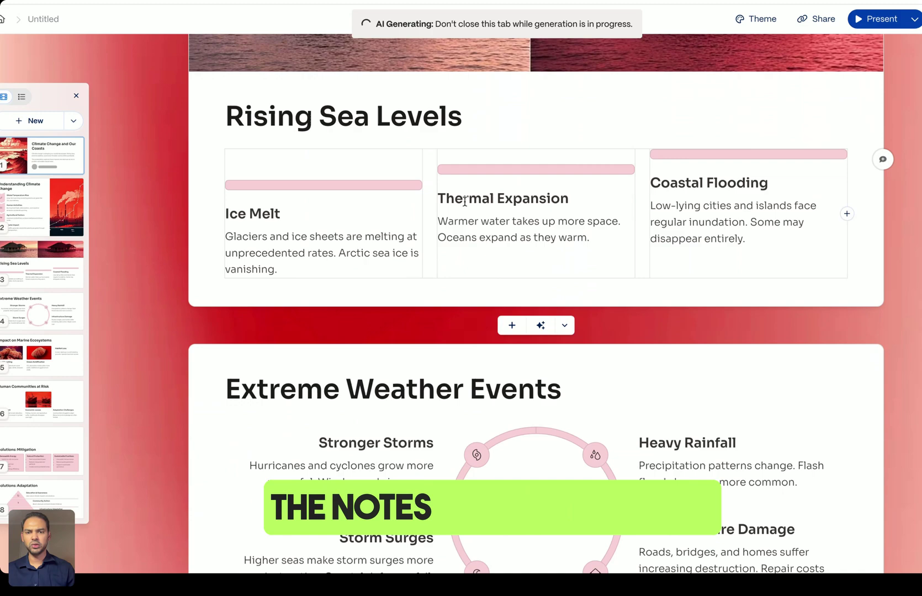
scroll(465, 201, down, 6)
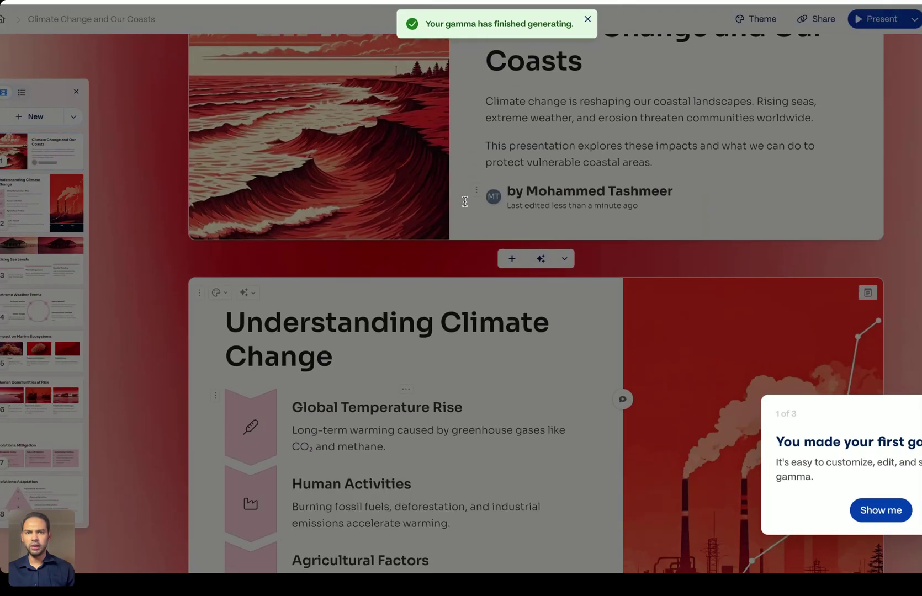
scroll(465, 202, down, 13)
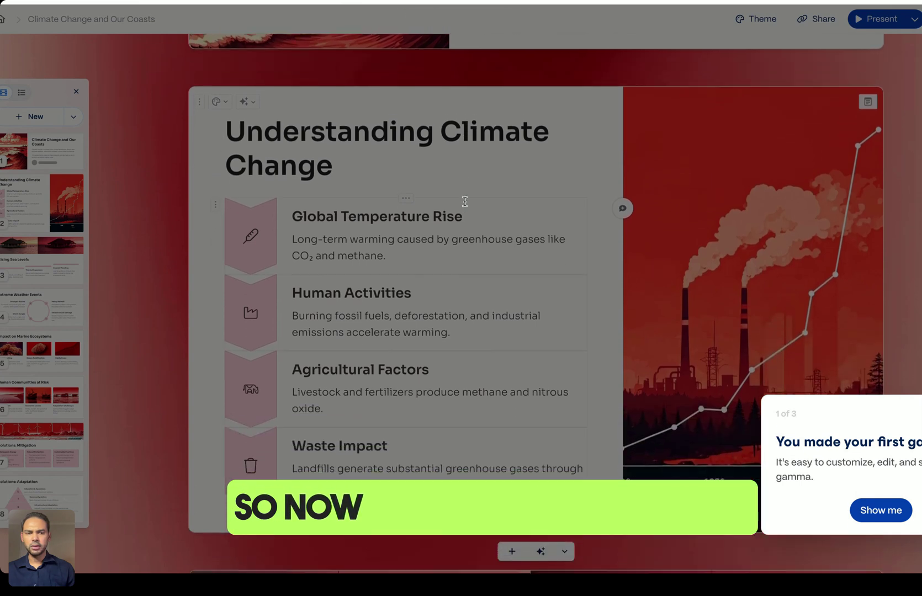
scroll(465, 201, down, 20)
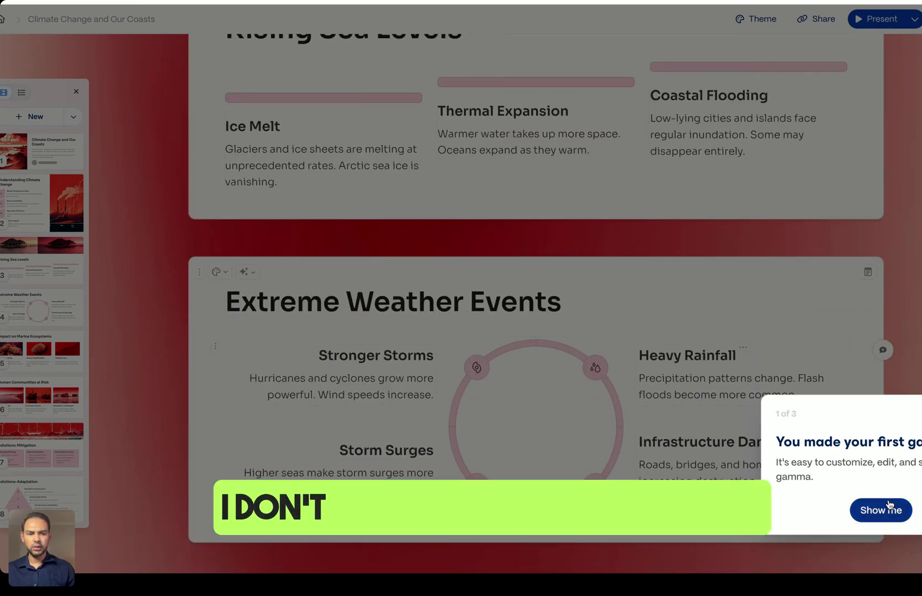
Step through and dismiss the guided tour, then review cards down to 'Human Communities at Risk'.
click(885, 508)
click(919, 510)
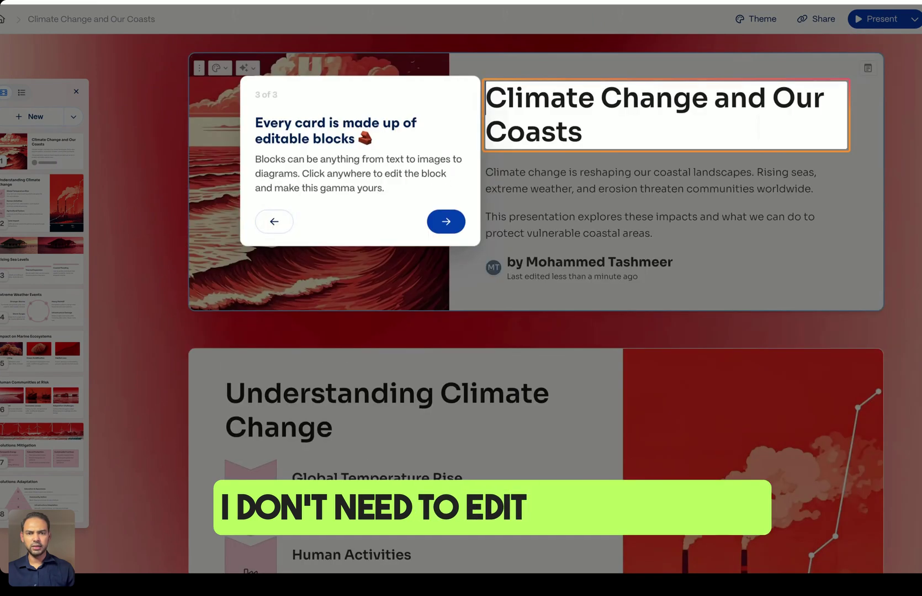
click(444, 226)
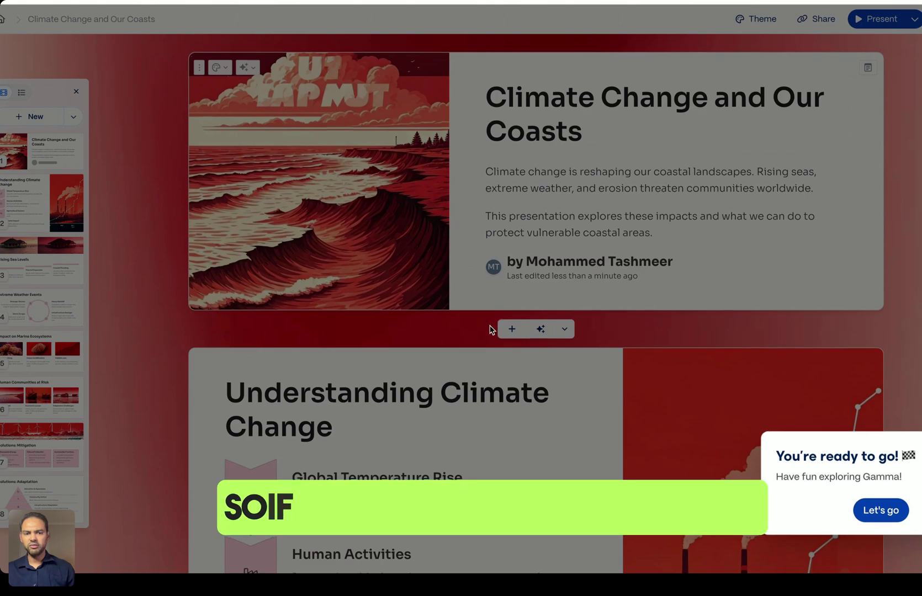
scroll(787, 427, down, 3)
click(859, 518)
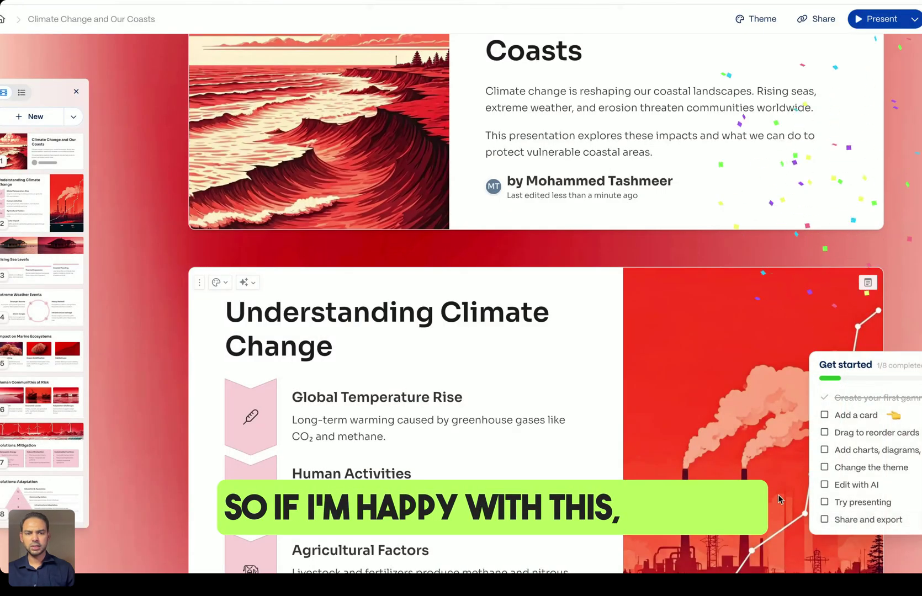
scroll(779, 496, down, 15)
scroll(778, 495, down, 20)
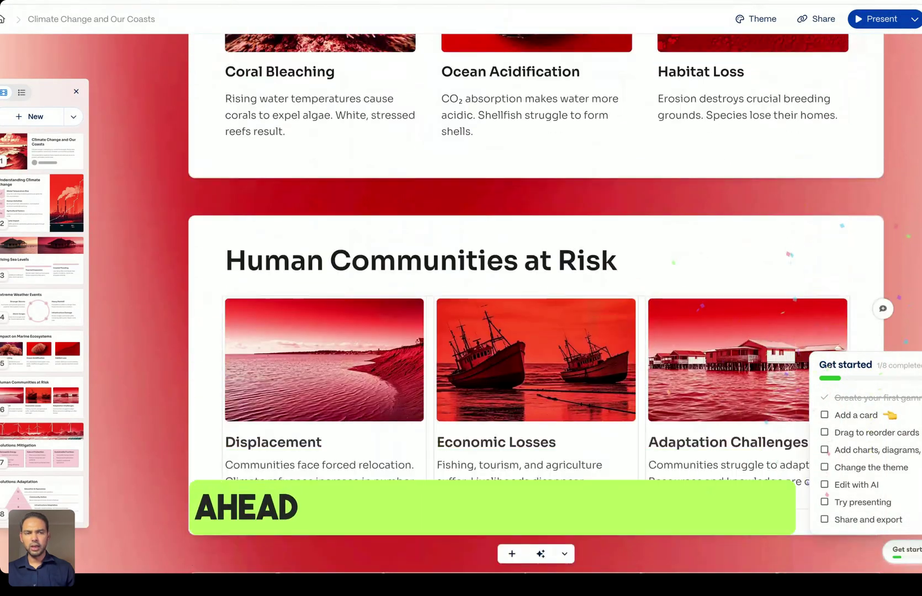
scroll(779, 495, down, 6)
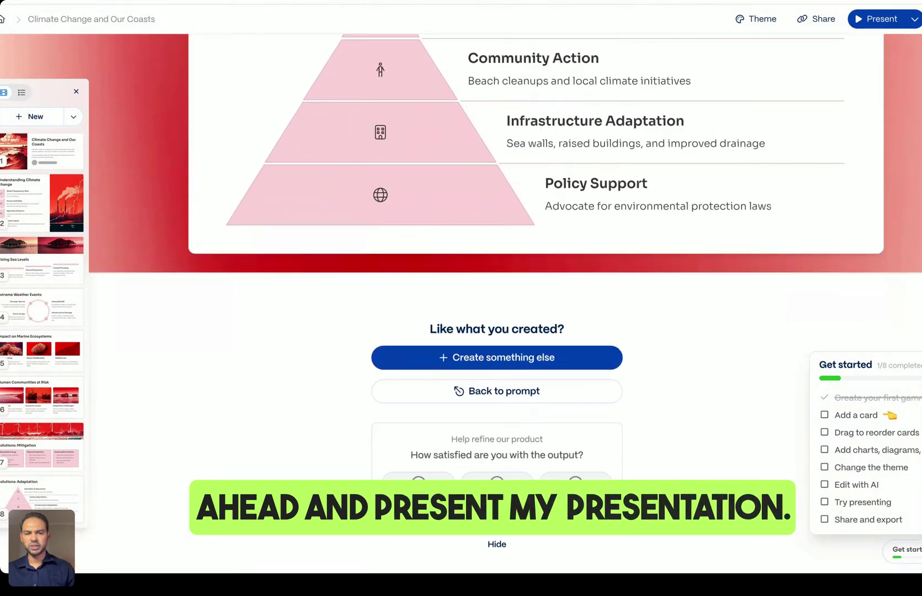
scroll(779, 495, up, 14)
scroll(779, 496, up, 5)
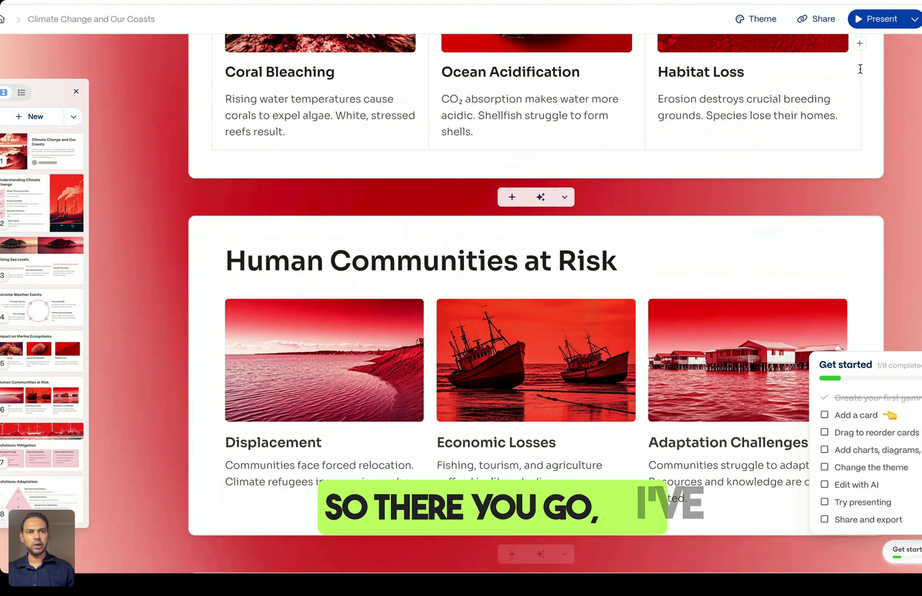
Present the finished Gamma climate deck before switching to Slidesgo.
click(876, 21)
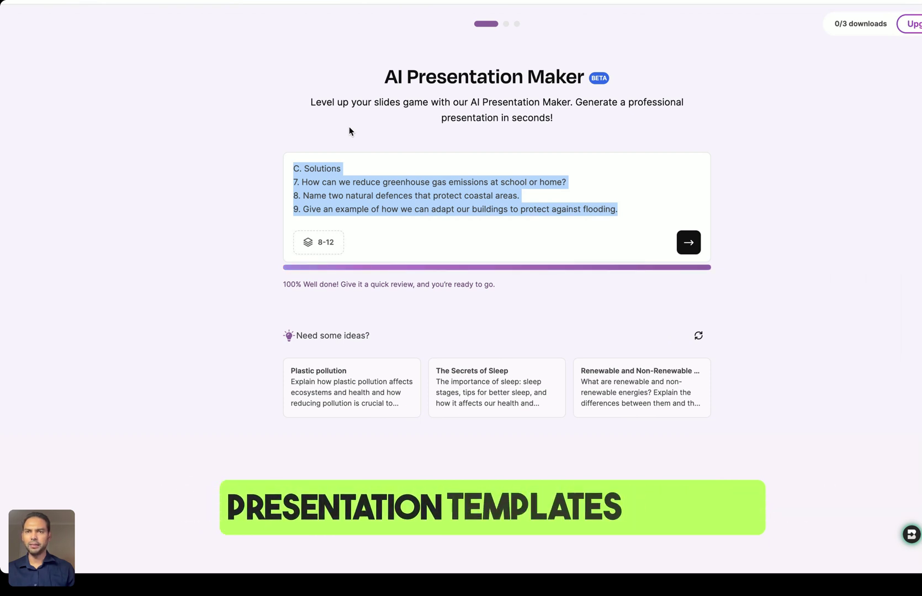
Review the pasted climate notes in Slidesgo and generate a presentation from them.
scroll(351, 194, up, 1)
scroll(351, 193, up, 15)
scroll(351, 193, up, 15)
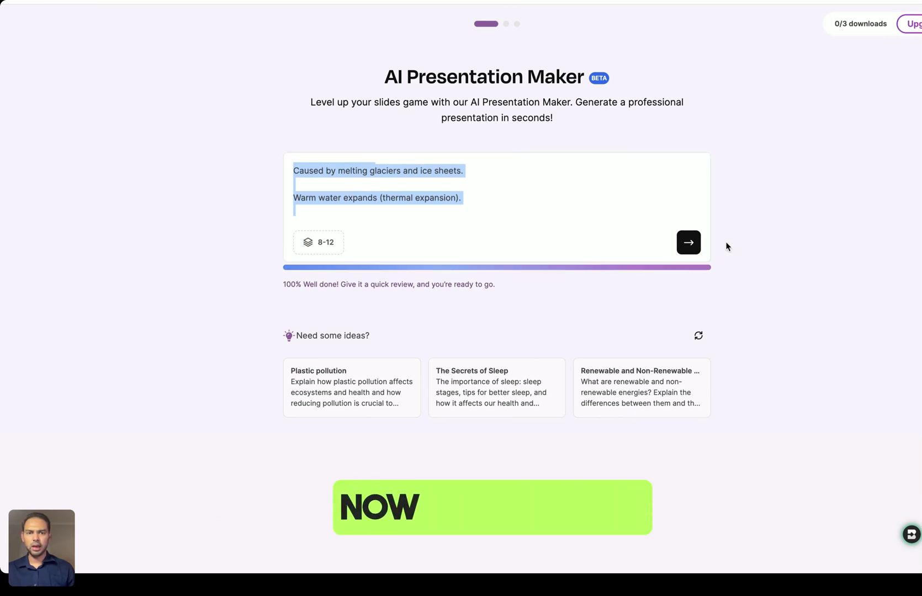
click(693, 242)
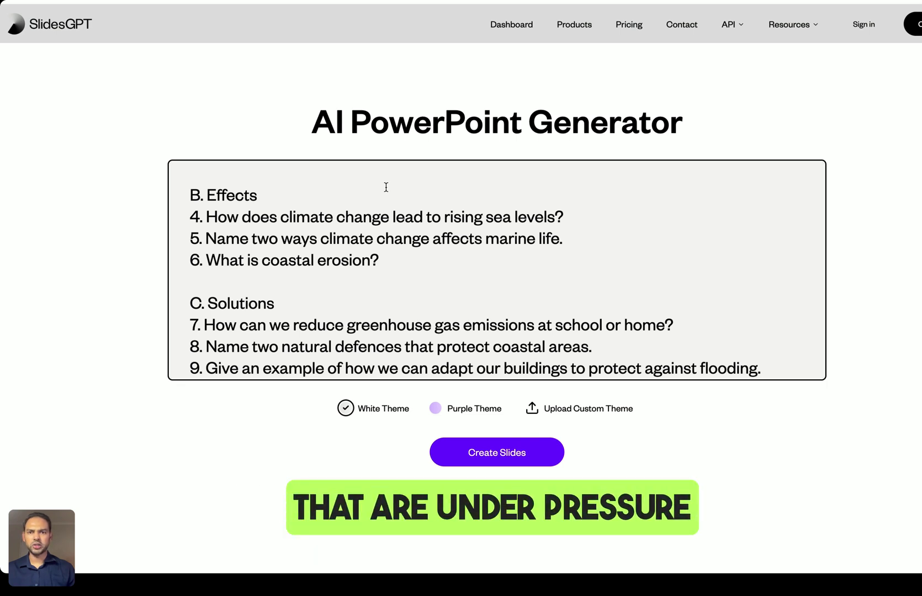
scroll(386, 187, down, 1)
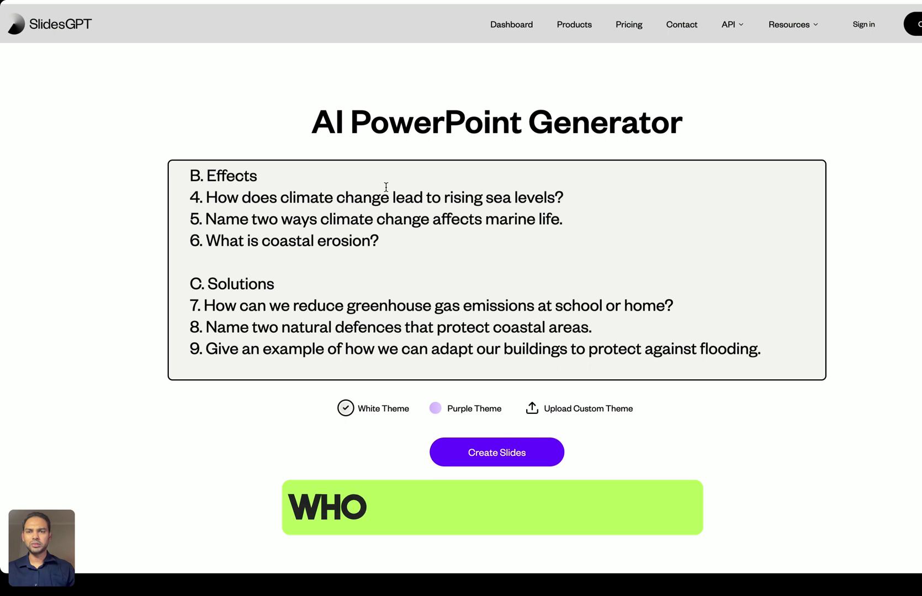
scroll(386, 187, up, 5)
scroll(386, 187, up, 3)
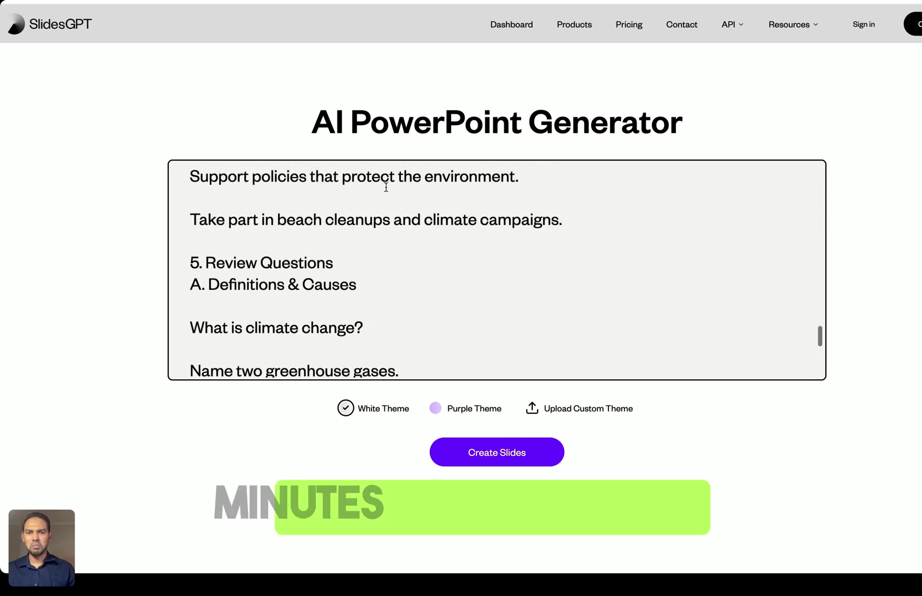
scroll(386, 187, up, 5)
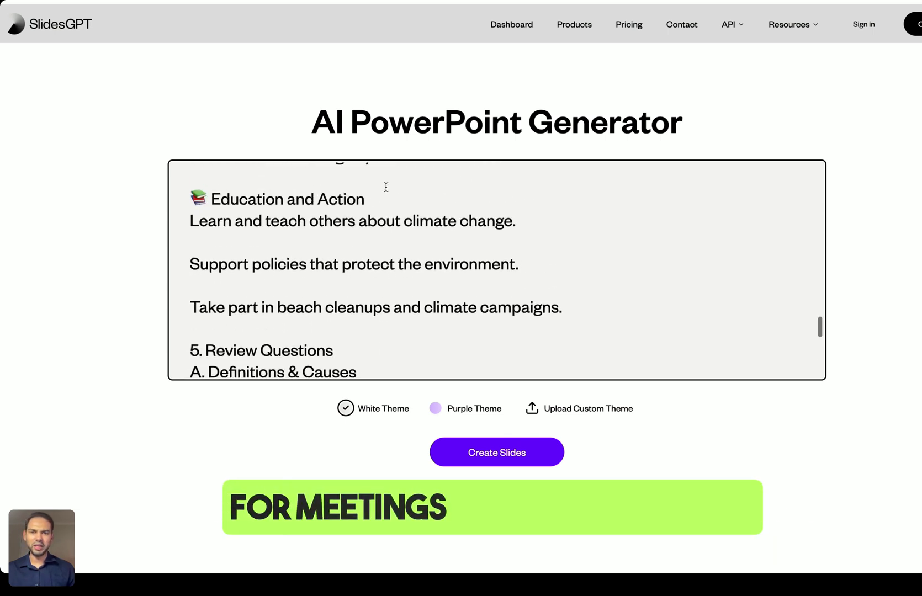
scroll(386, 187, up, 8)
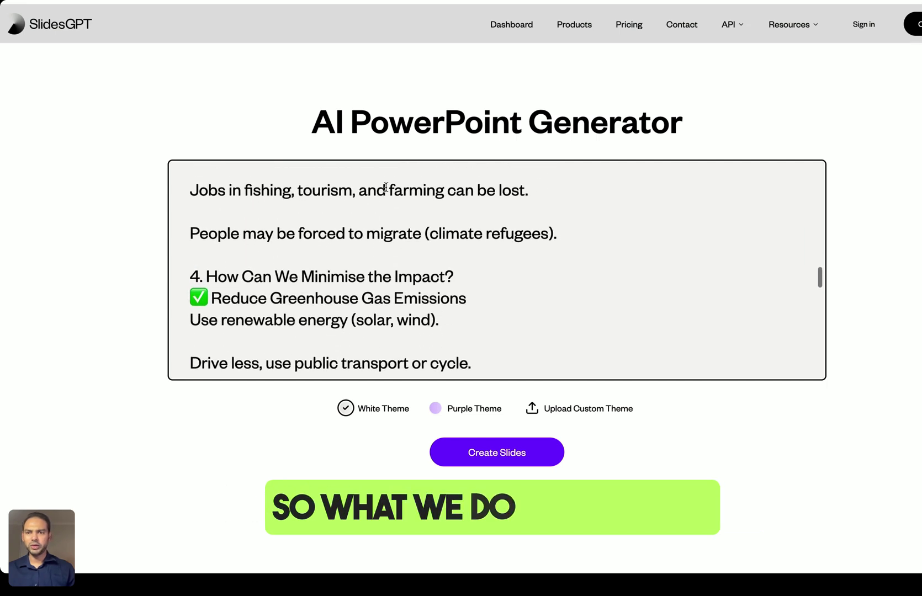
scroll(386, 187, up, 1)
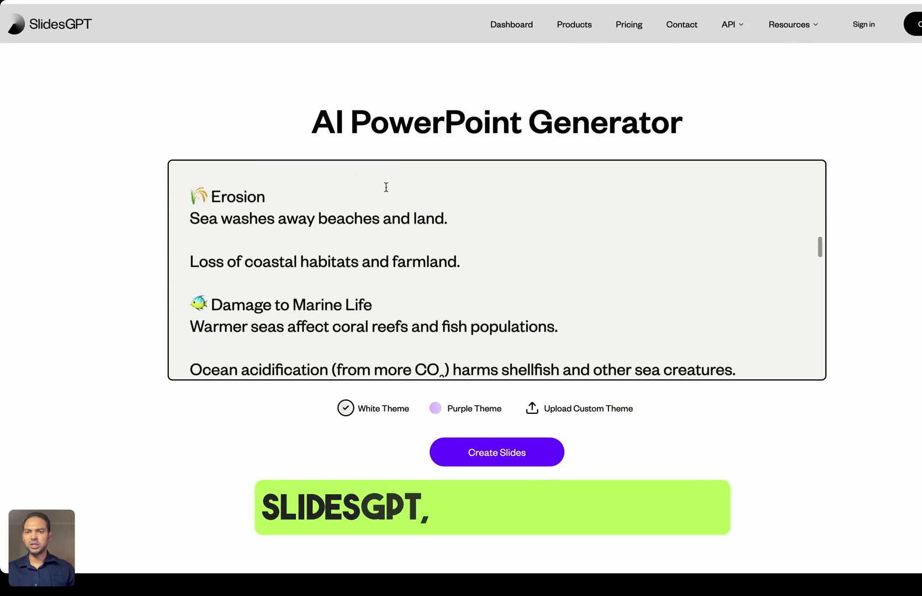
scroll(386, 187, up, 10)
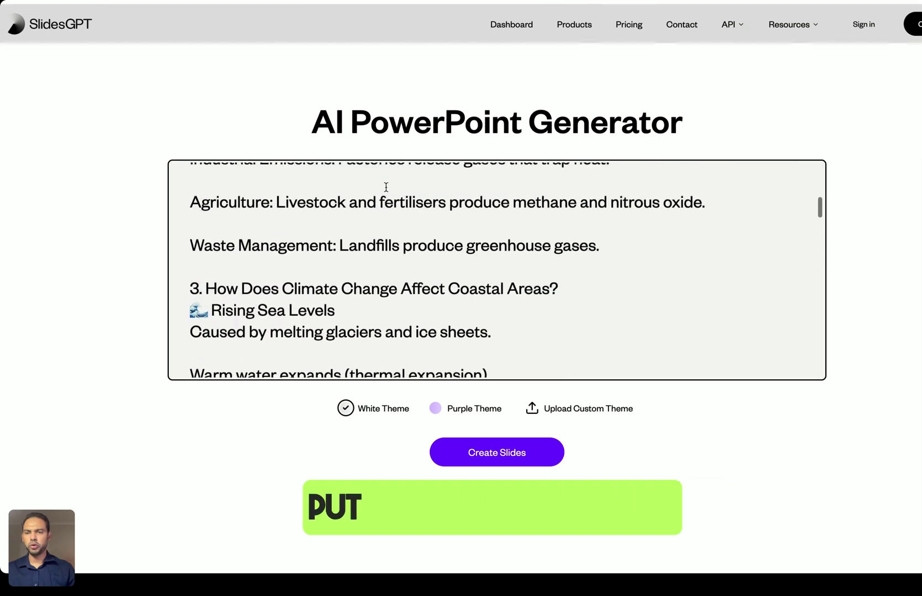
scroll(386, 187, up, 1)
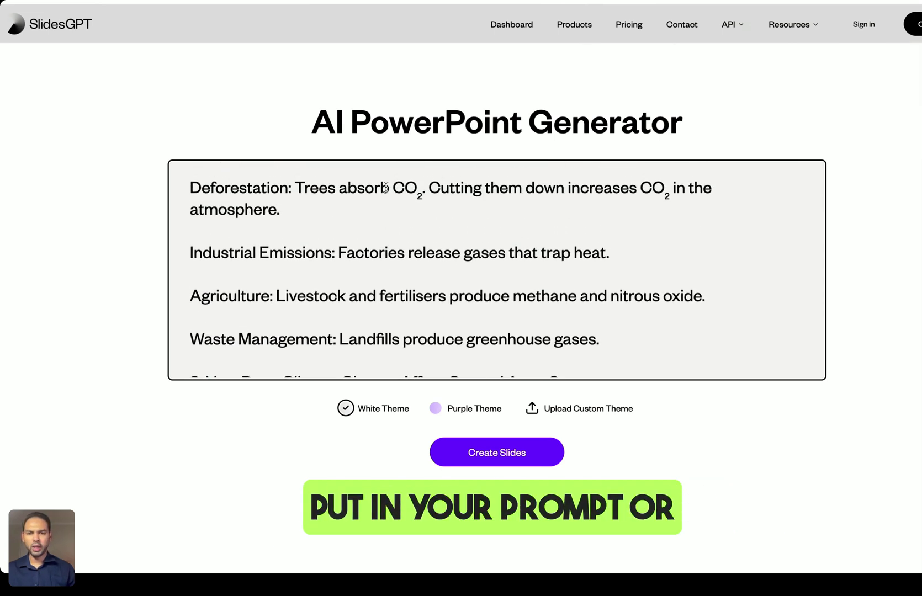
scroll(385, 187, up, 6)
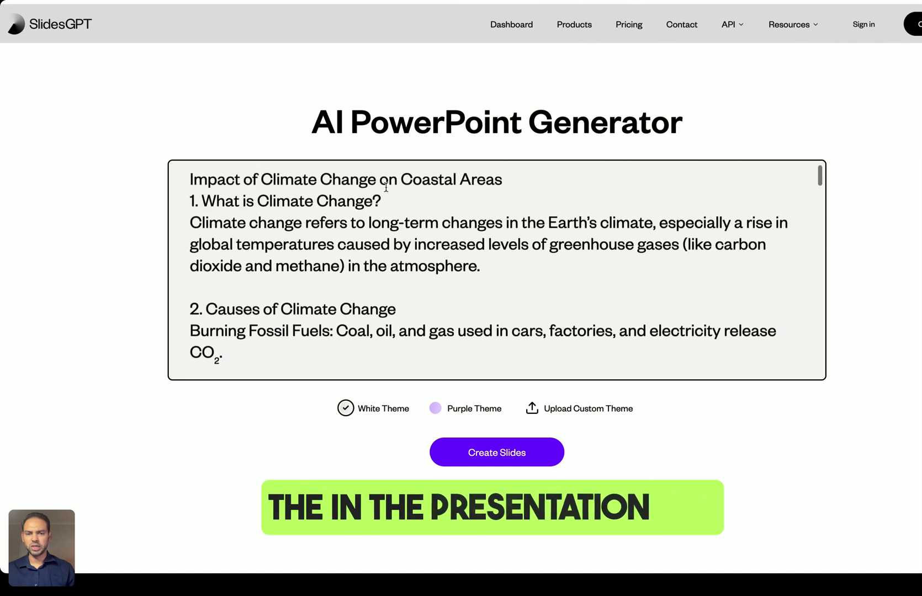
Create the eight-section 'Impact of Climate Change on Coastal Areas' outline with White Theme.
click(479, 452)
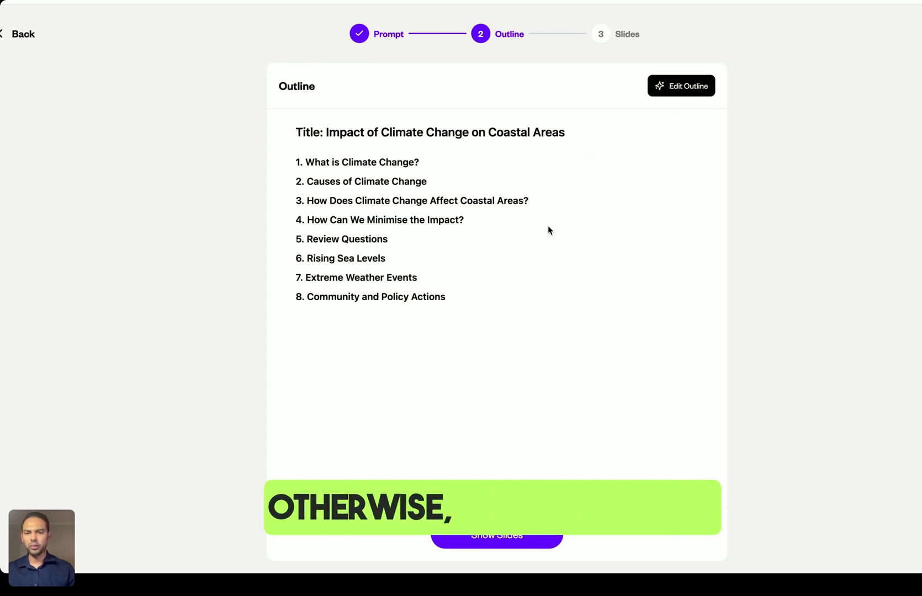
Build the slides from the outline and scroll through them as the eight slides generate.
click(499, 544)
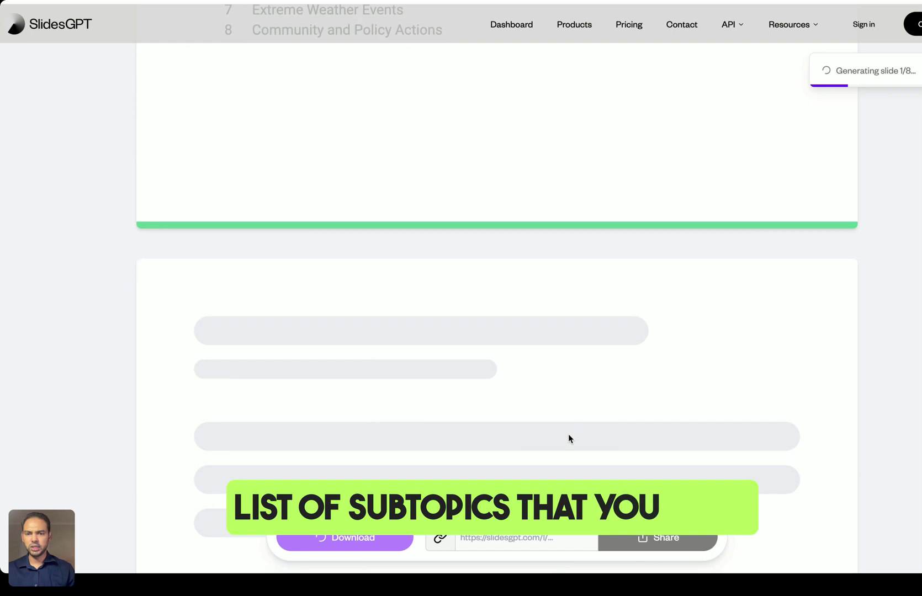
scroll(568, 439, up, 3)
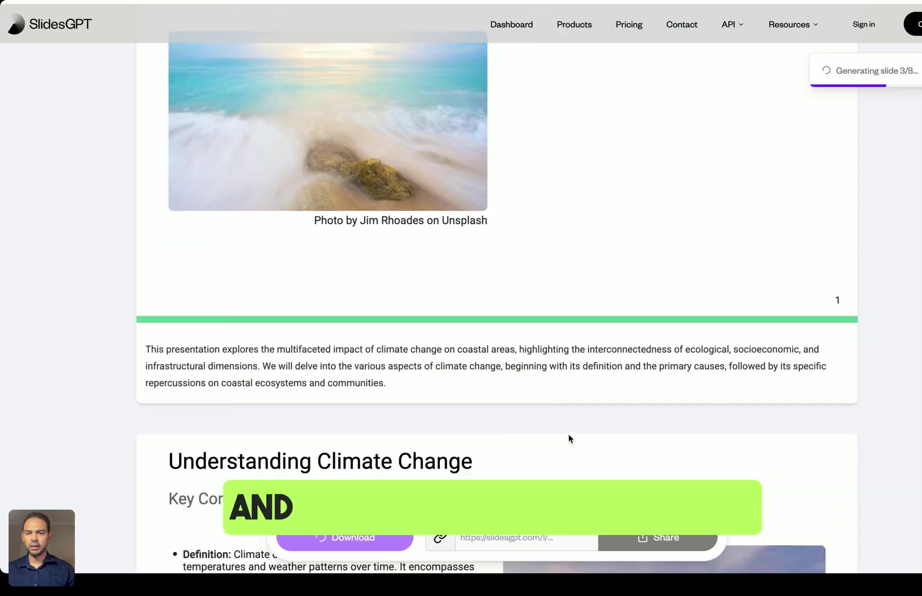
scroll(568, 438, down, 2)
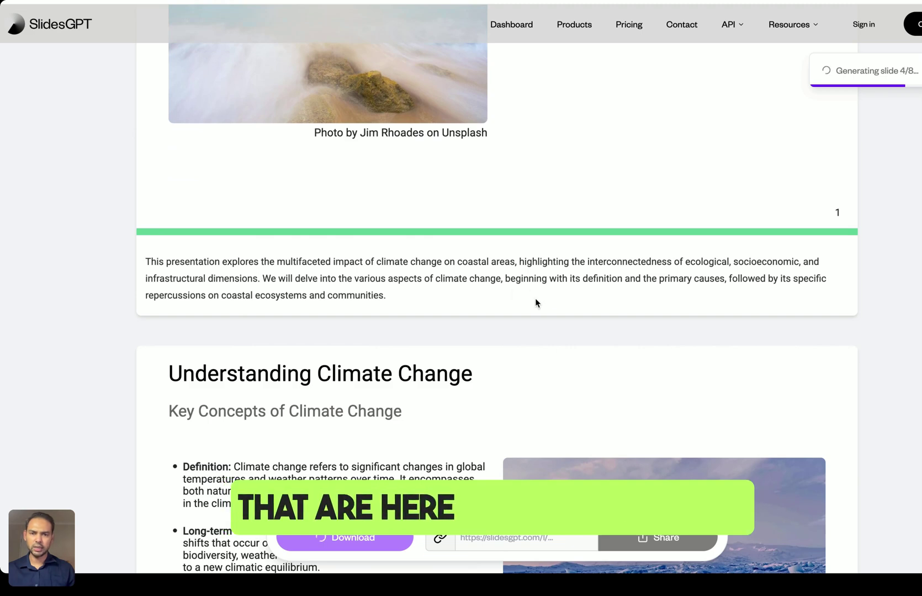
scroll(535, 298, down, 2)
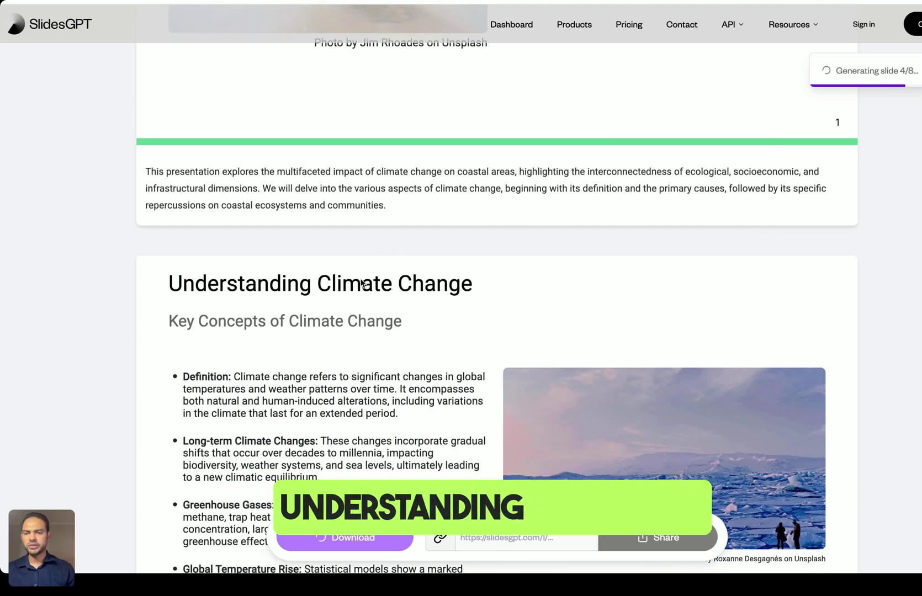
scroll(460, 356, down, 8)
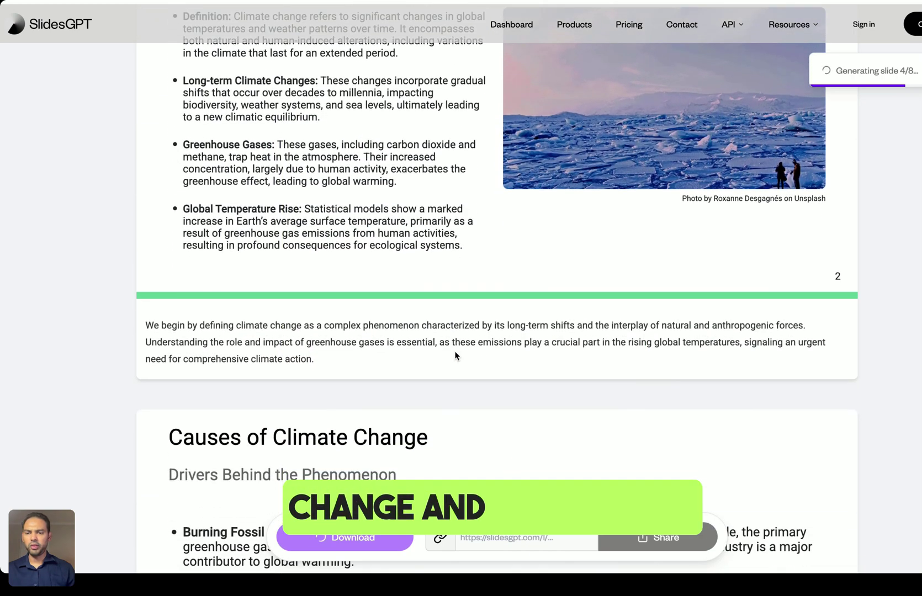
scroll(456, 355, down, 4)
scroll(456, 355, down, 7)
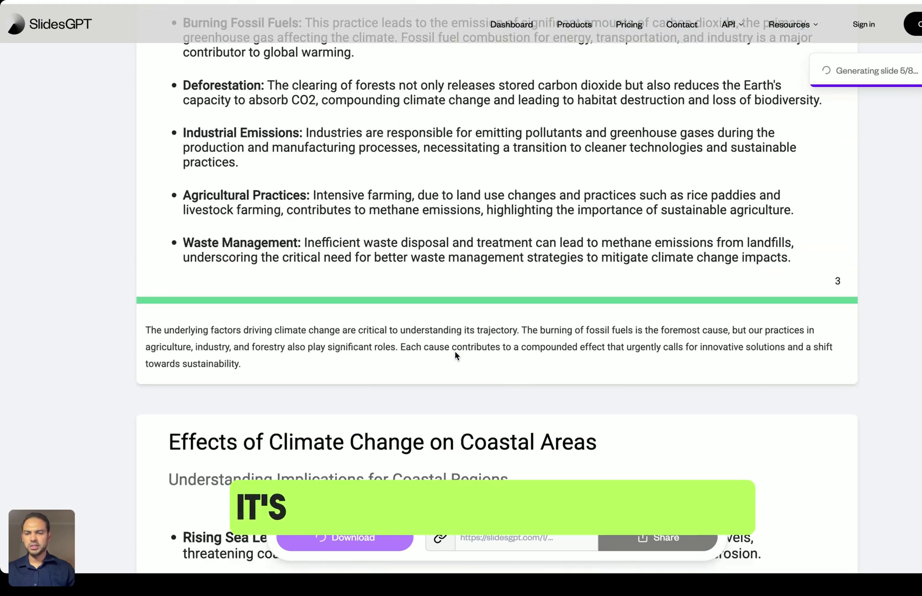
scroll(456, 355, down, 4)
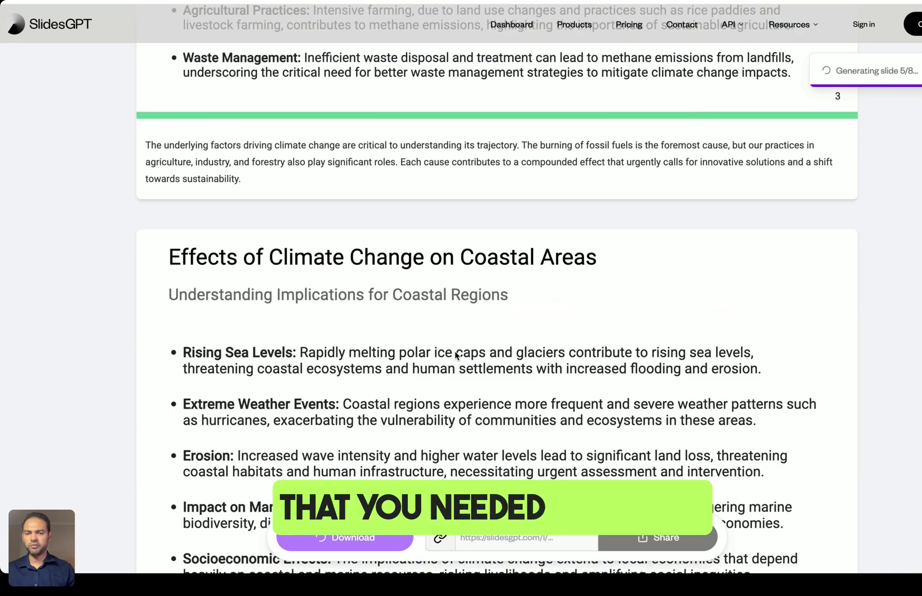
scroll(456, 355, down, 8)
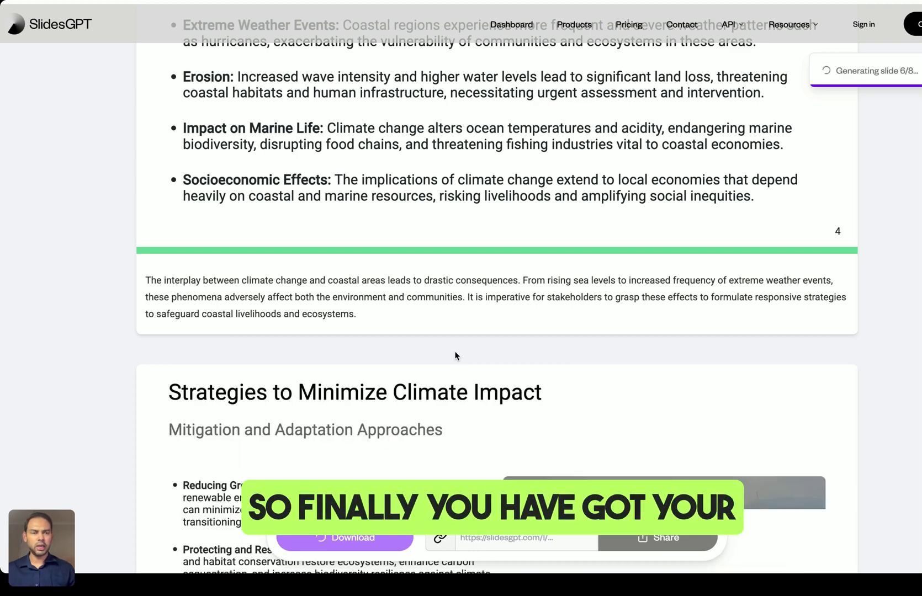
scroll(455, 355, down, 4)
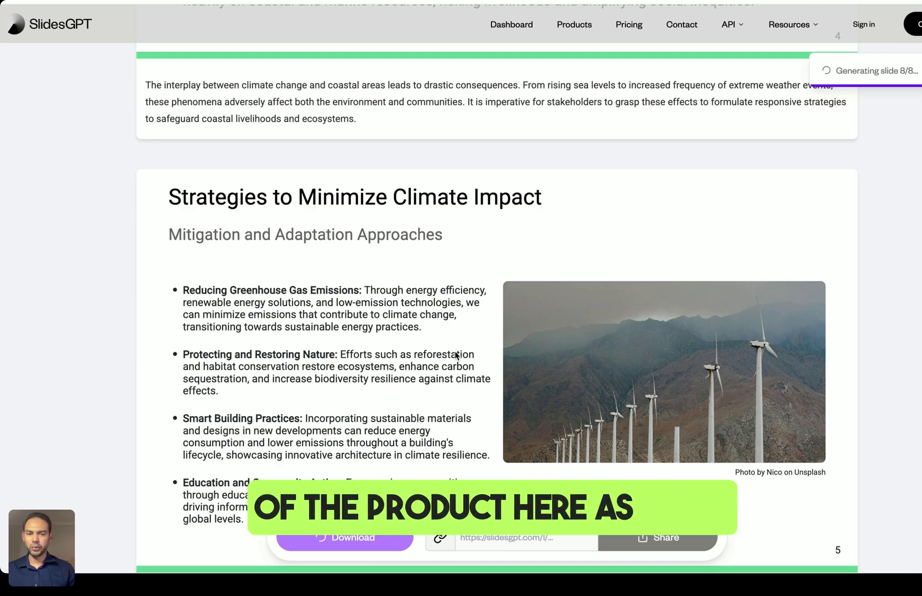
scroll(456, 356, down, 10)
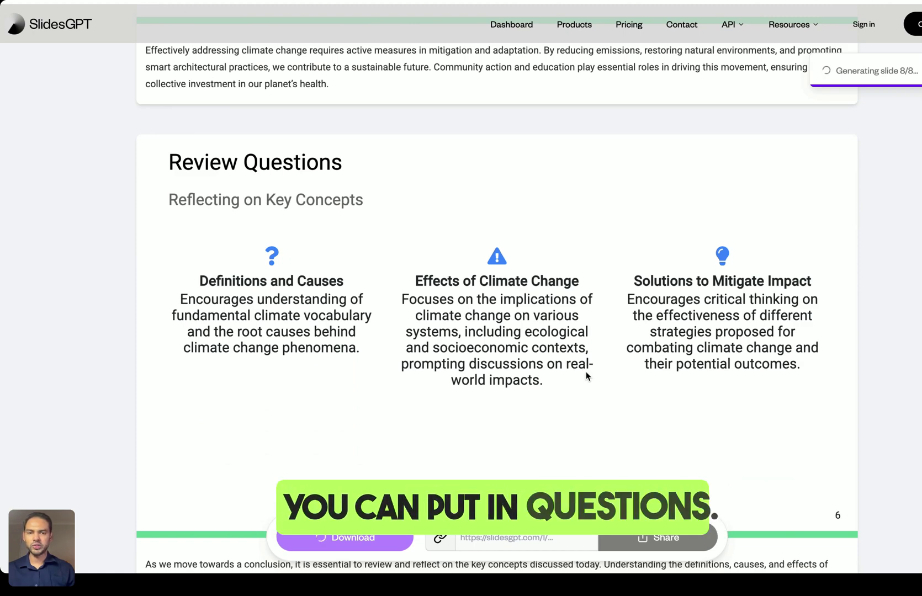
scroll(585, 372, down, 3)
scroll(585, 372, down, 5)
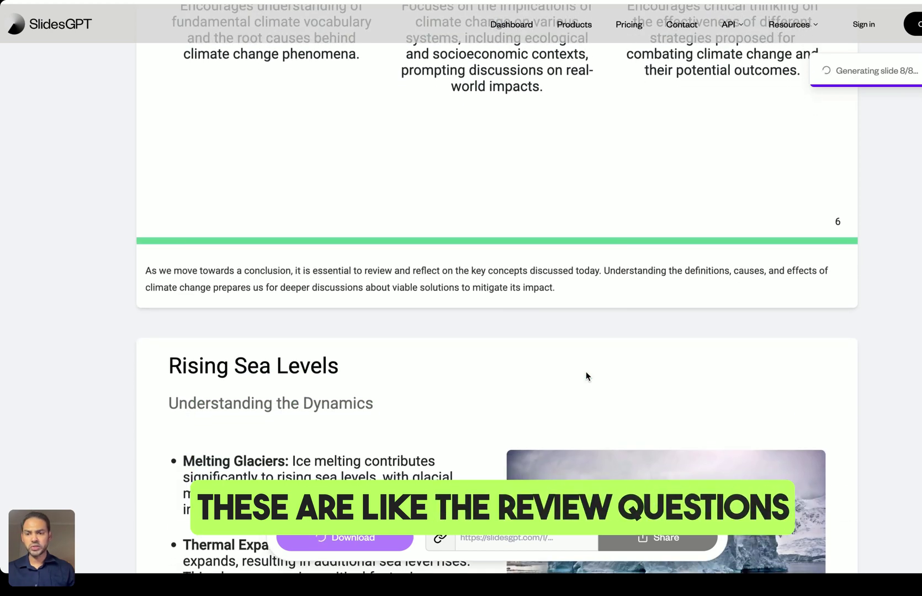
scroll(586, 372, down, 6)
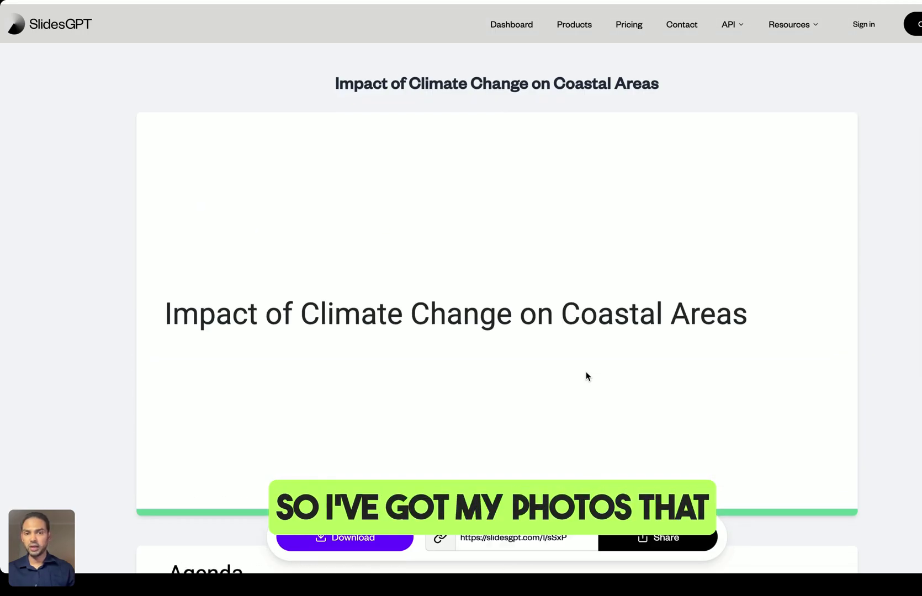
scroll(585, 372, down, 20)
scroll(586, 372, down, 20)
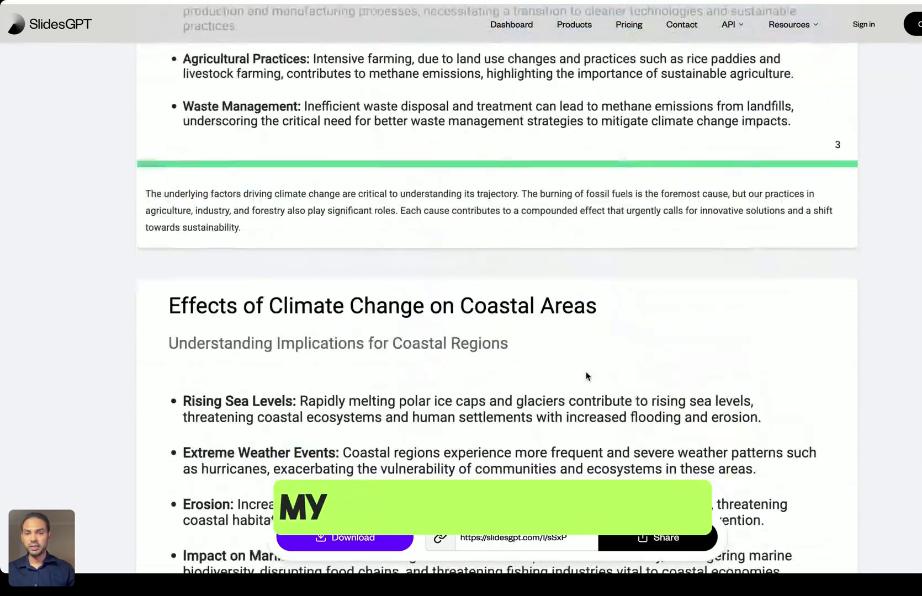
scroll(586, 372, down, 20)
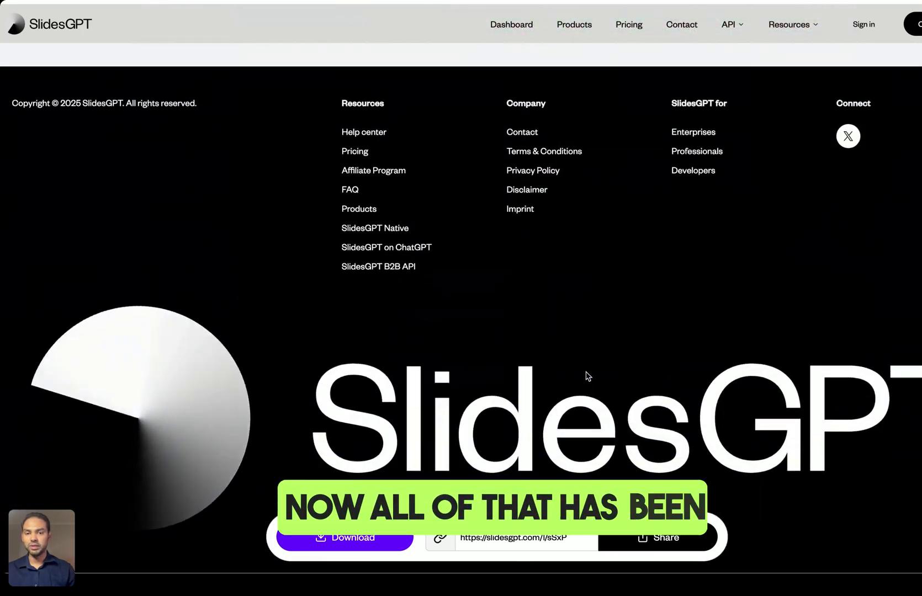
scroll(587, 376, up, 20)
scroll(587, 376, up, 20)
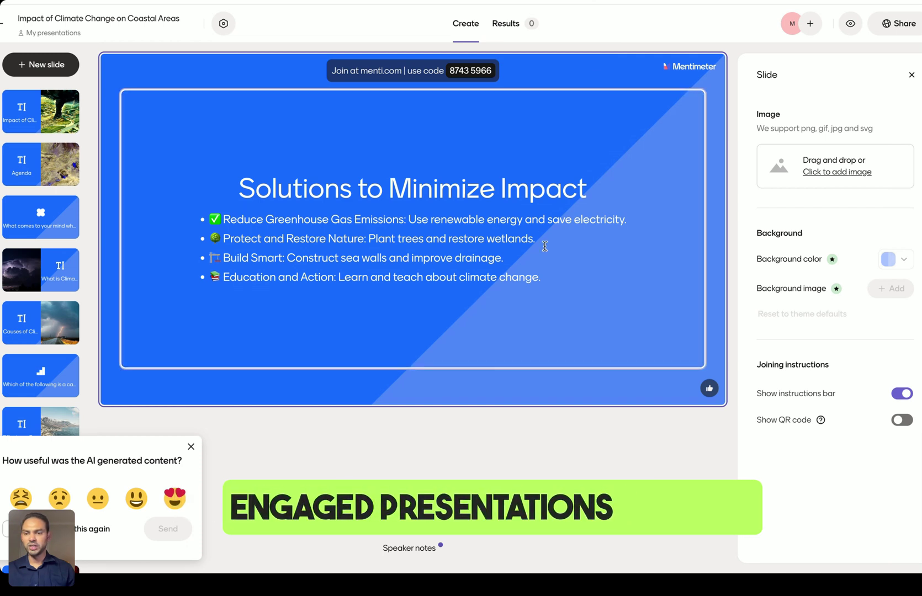
Close the AI-content feedback popup and open the 'Causes of Climate Change' slide.
click(190, 448)
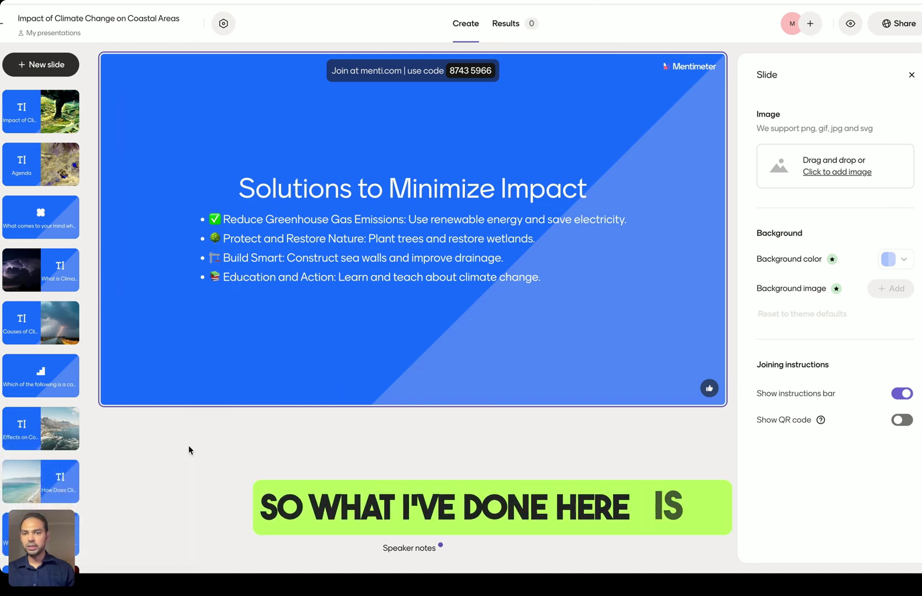
scroll(56, 361, down, 5)
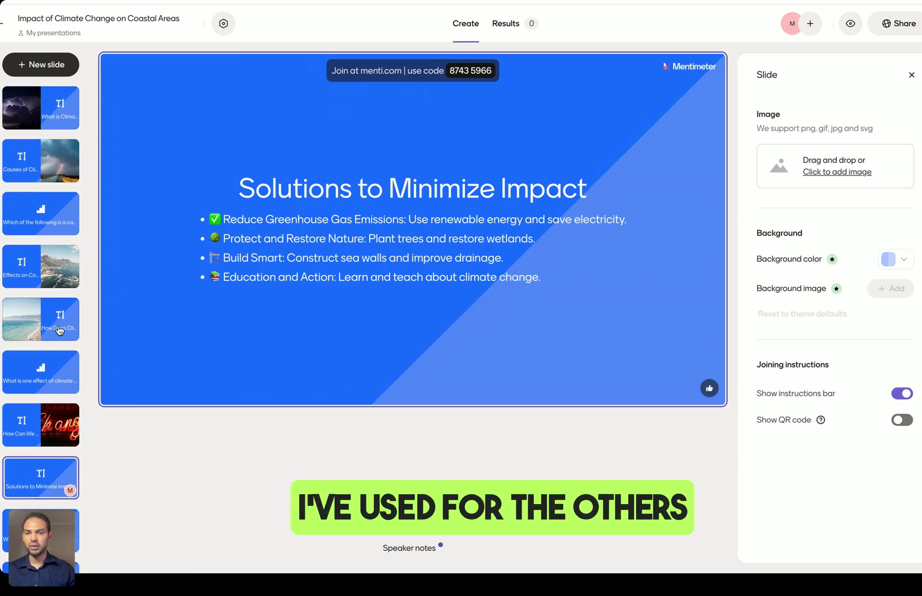
click(56, 161)
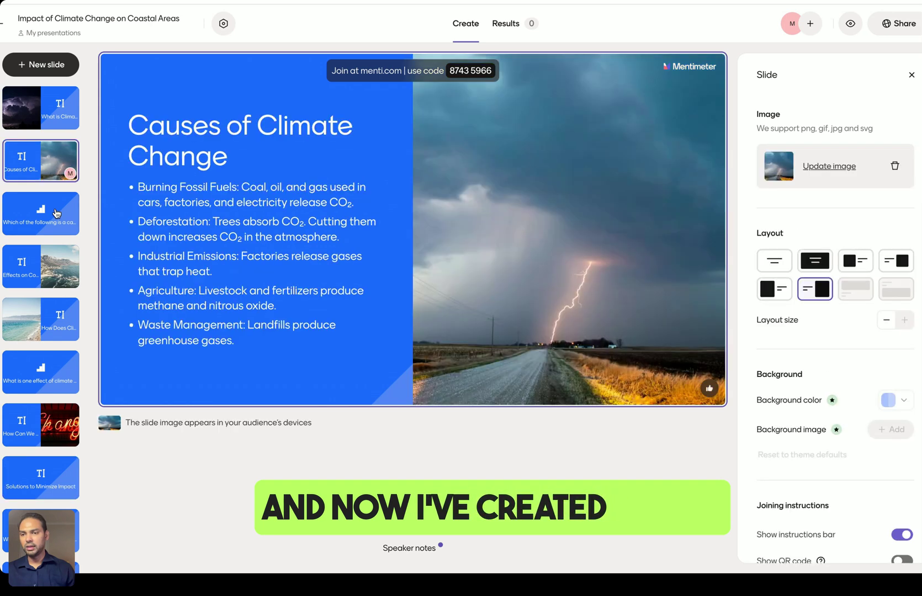
scroll(59, 160, up, 5)
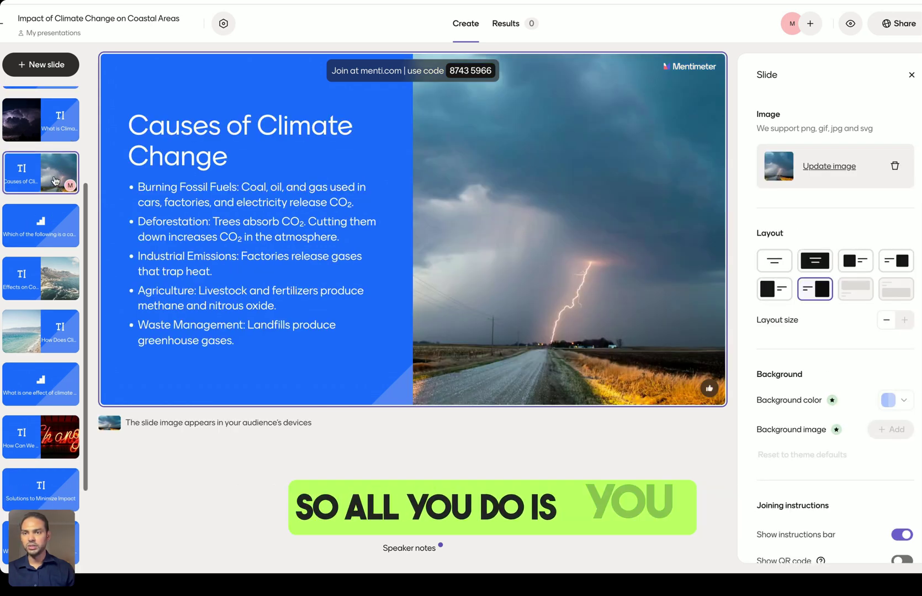
scroll(55, 181, down, 5)
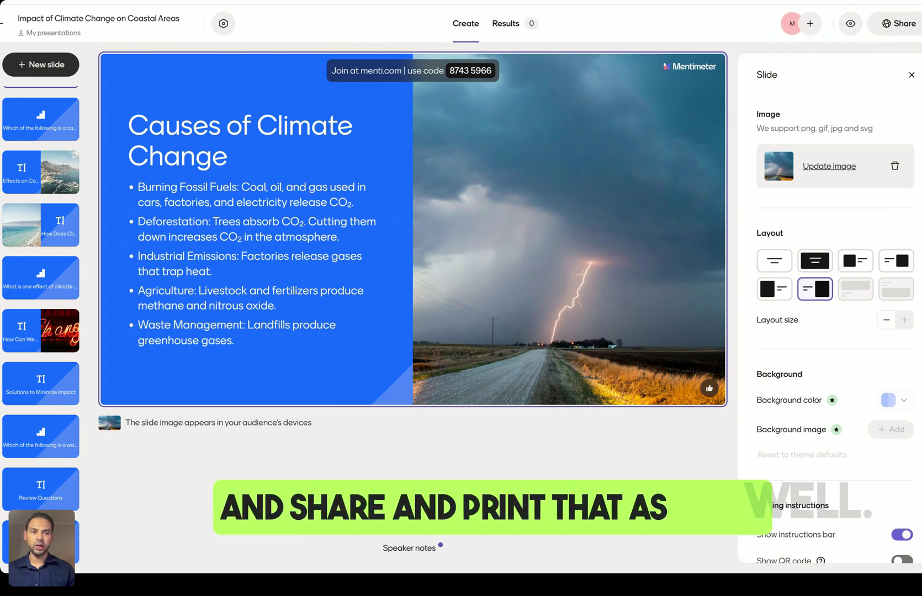
Switch the 'Causes of Climate Change' slide to the Side by side left layout.
click(857, 265)
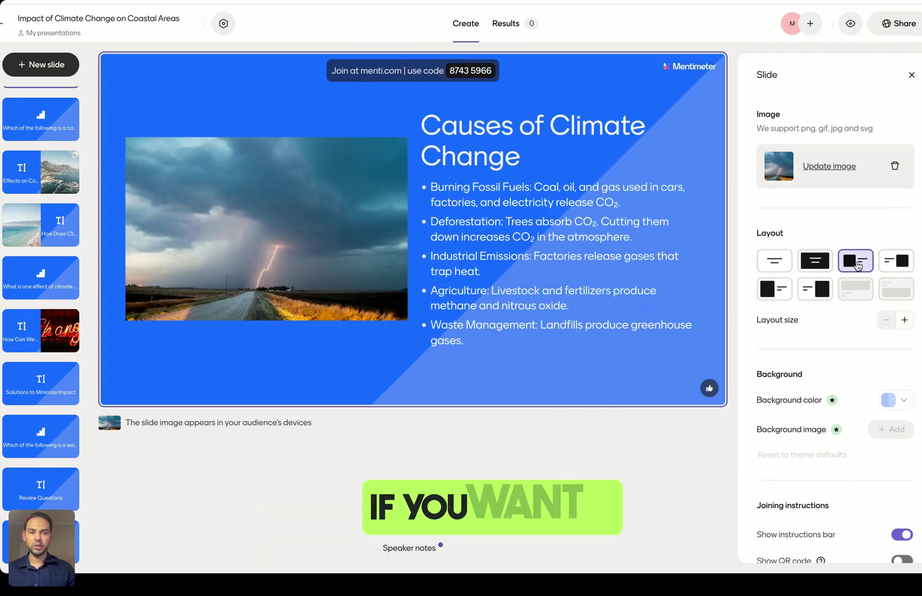
scroll(808, 345, down, 1)
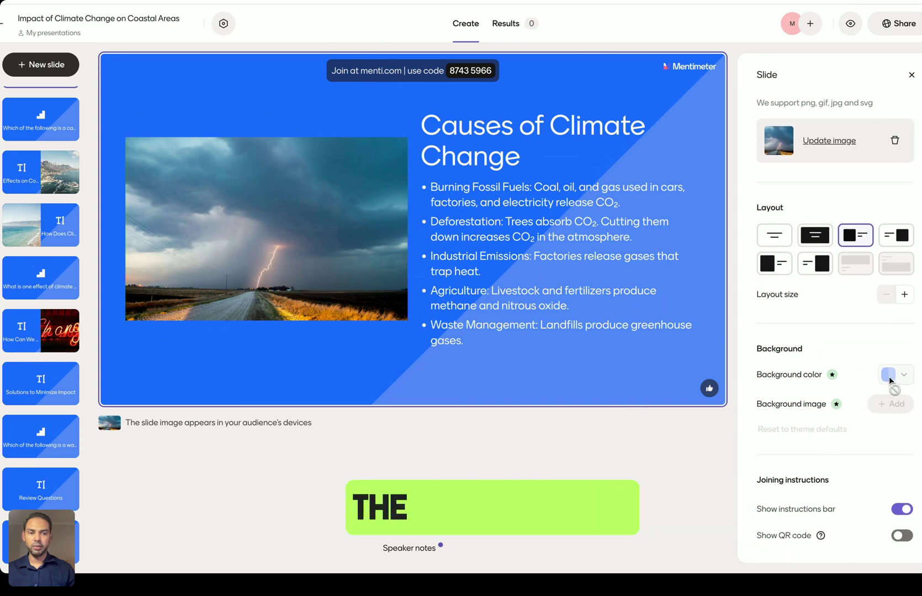
scroll(846, 284, up, 1)
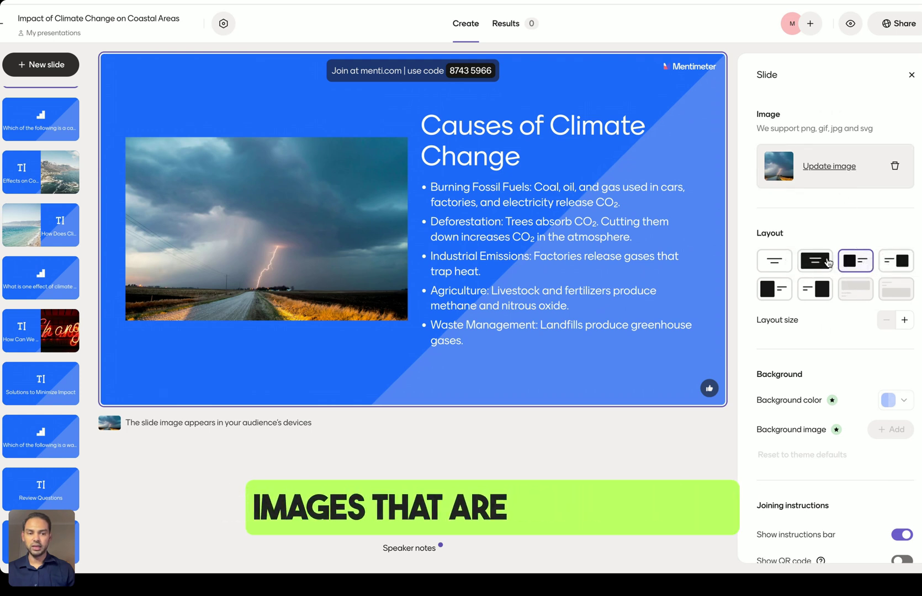
scroll(827, 368, down, 1)
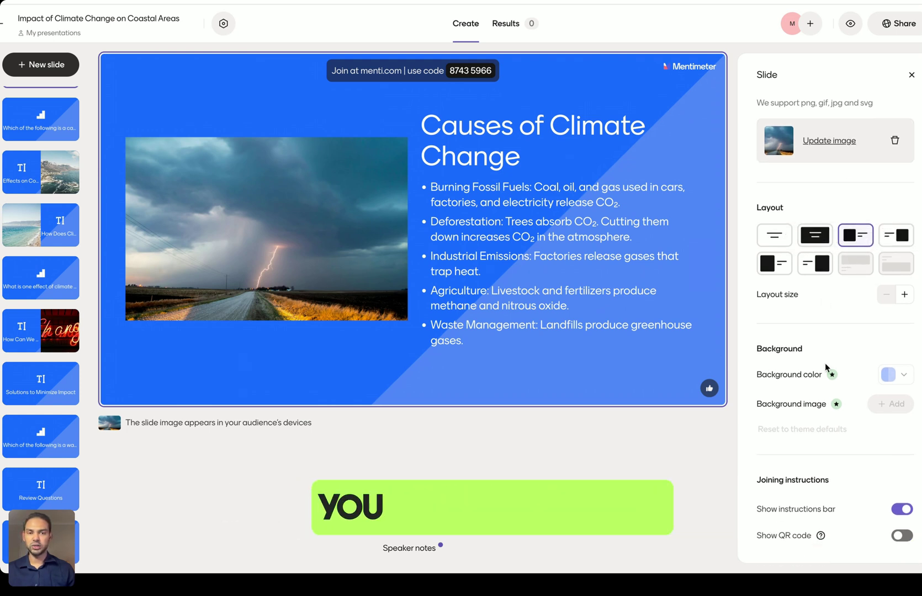
Apply the Lovely lavender theme to the deck and close the Templates gallery.
click(832, 374)
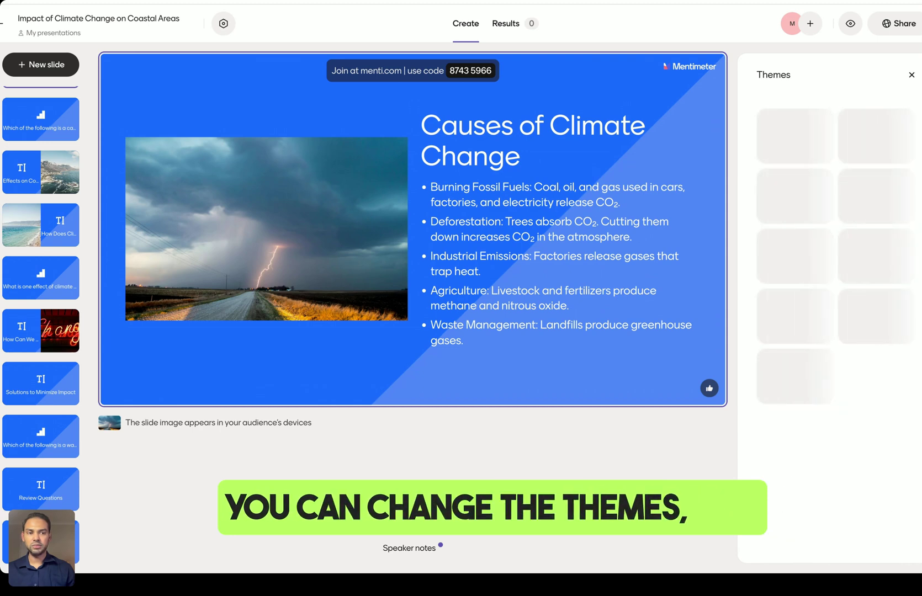
click(875, 284)
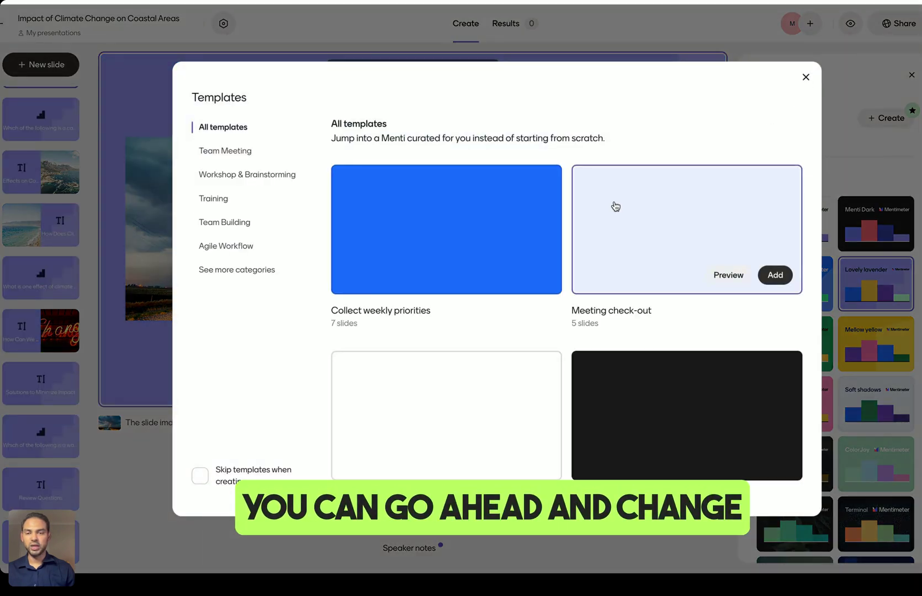
click(806, 78)
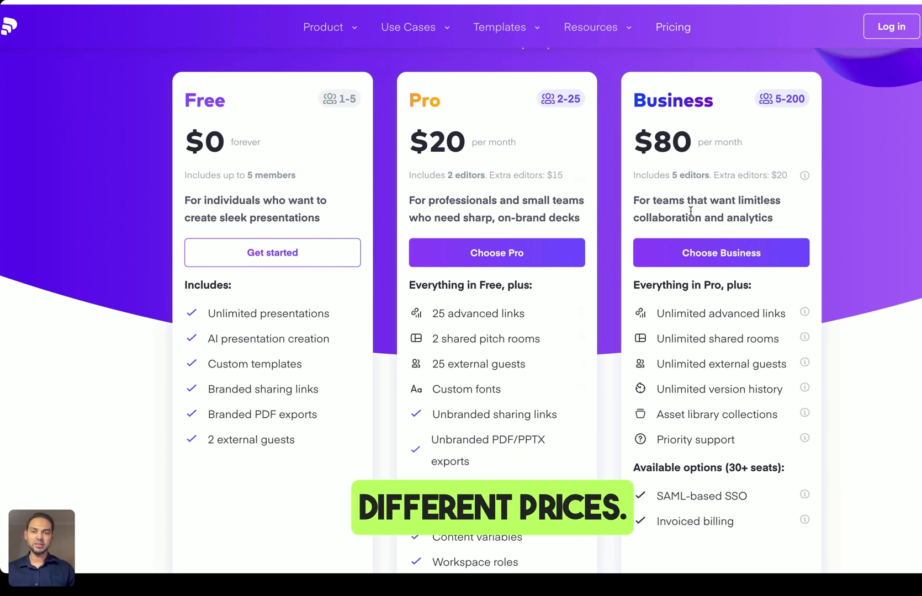
Start on the Free plan, skip the onboarding tour tips, and leave the 'Welcome to Pitch!' checklist showing.
click(263, 254)
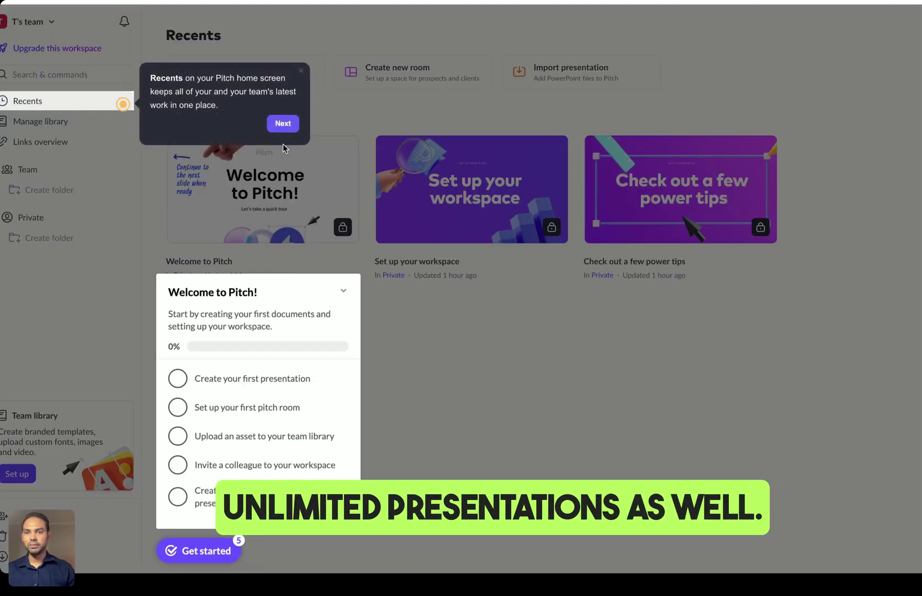
click(287, 123)
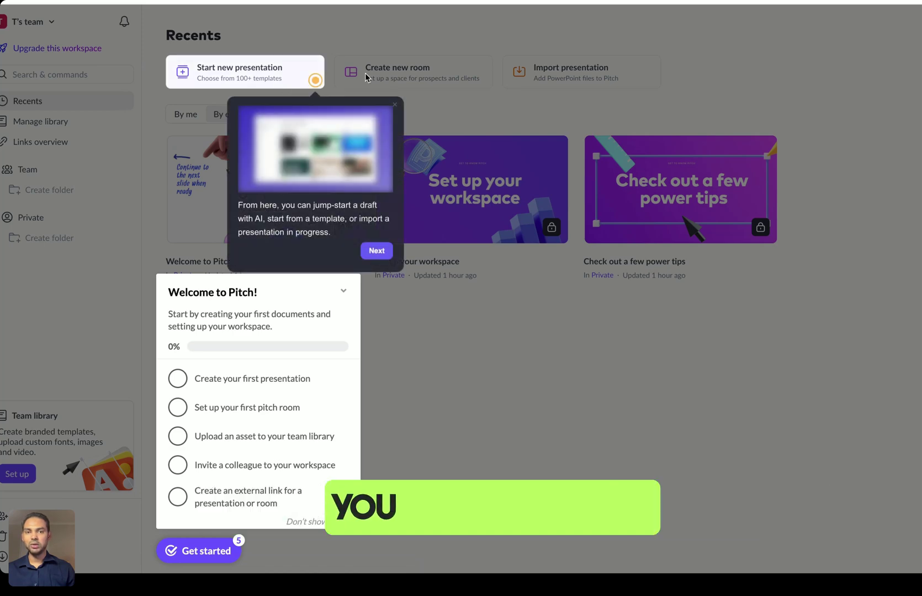
click(379, 252)
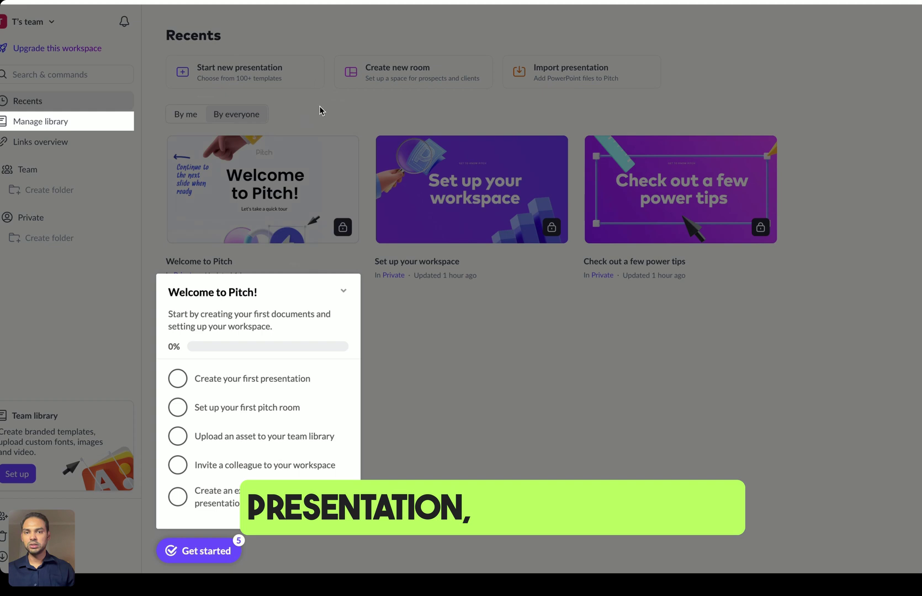
click(345, 293)
click(297, 266)
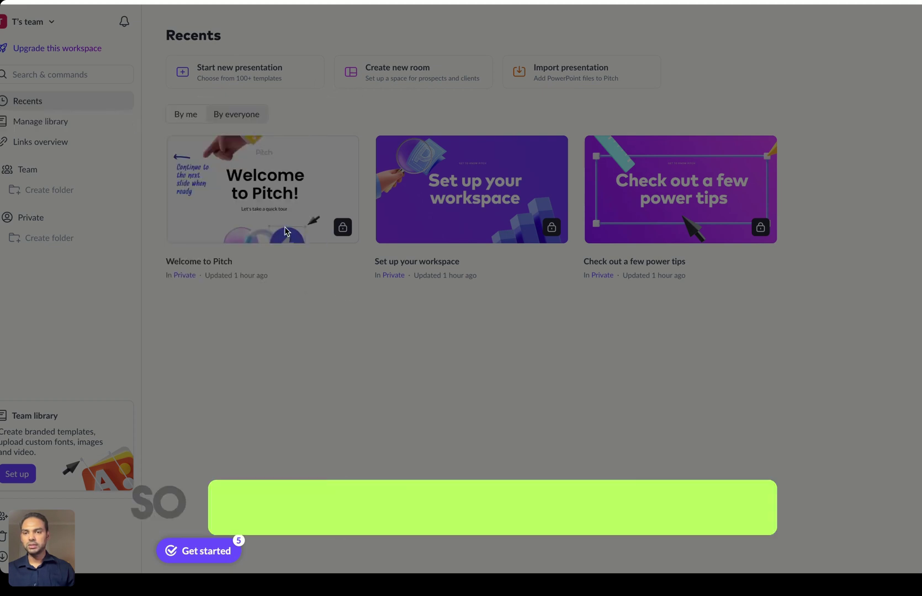
click(290, 312)
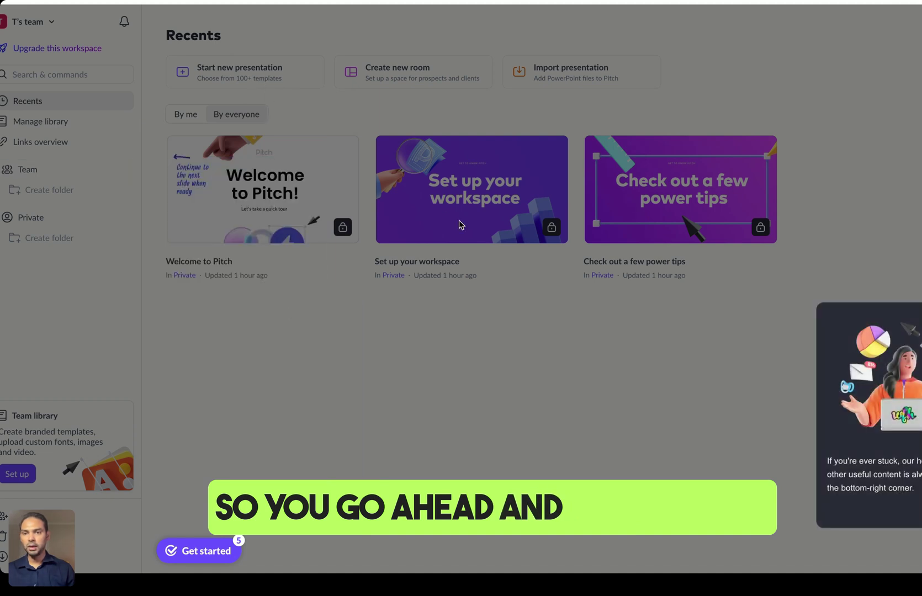
click(203, 553)
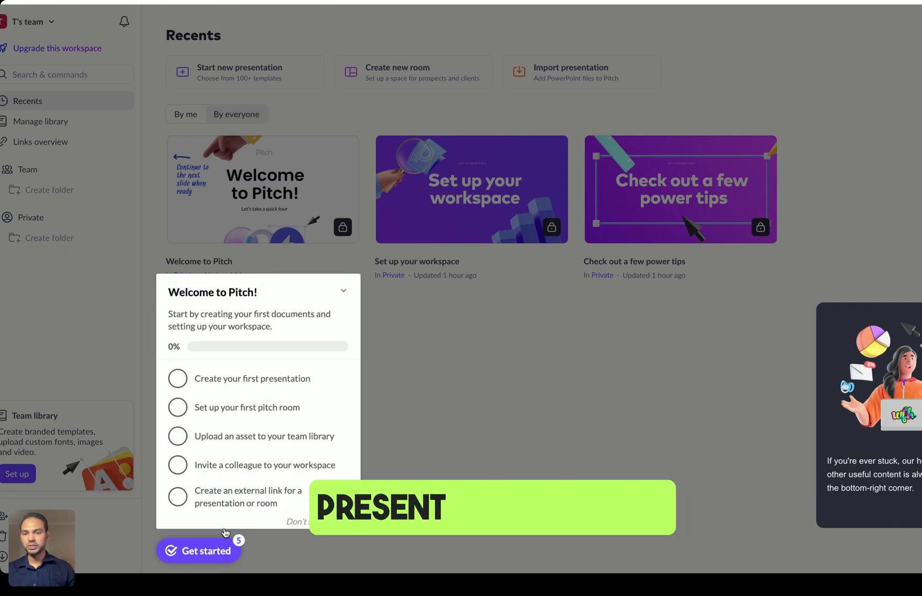
key(Escape)
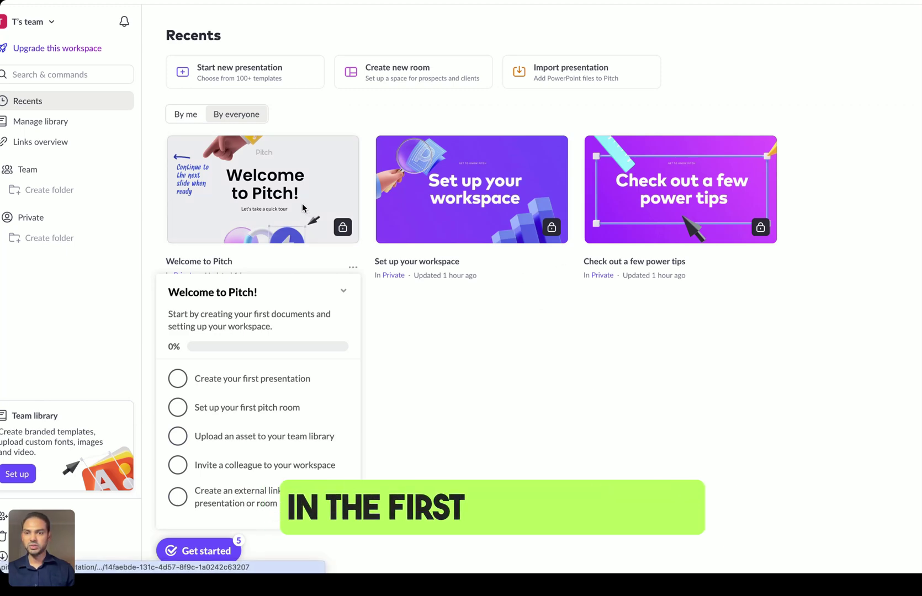
Start a new AI presentation from the pasted climate-change notes, including 'Causes of Climate Change', and generate it.
click(270, 71)
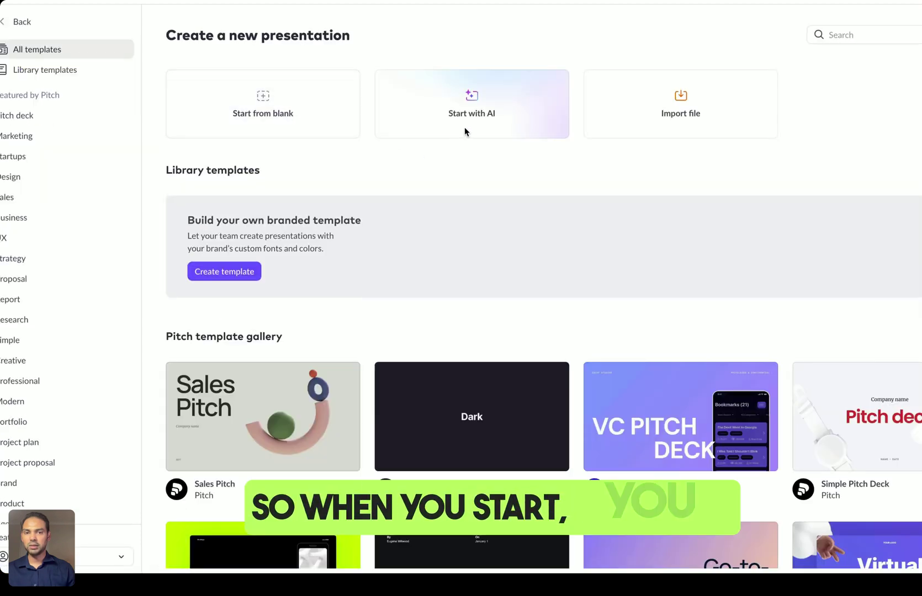
click(465, 131)
right_click(446, 268)
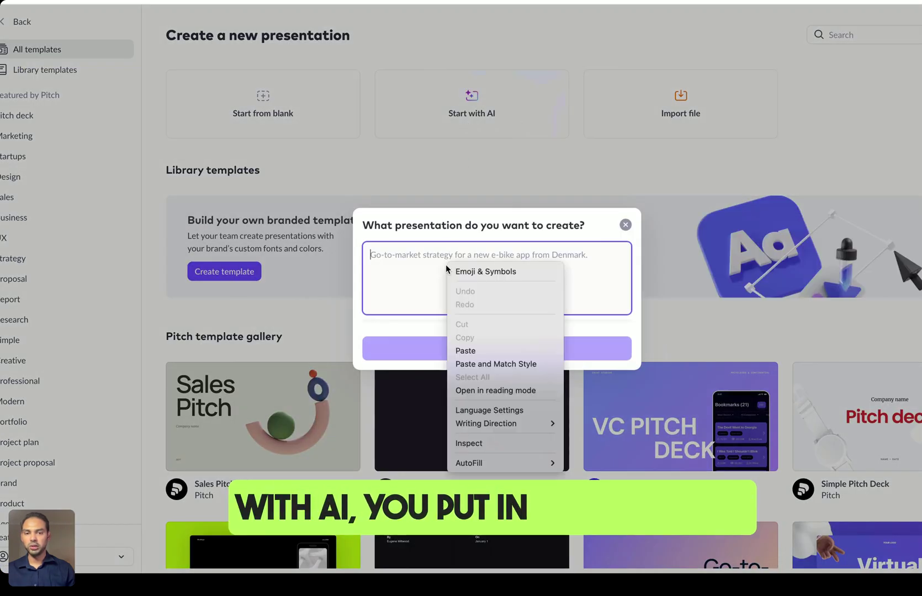
click(461, 356)
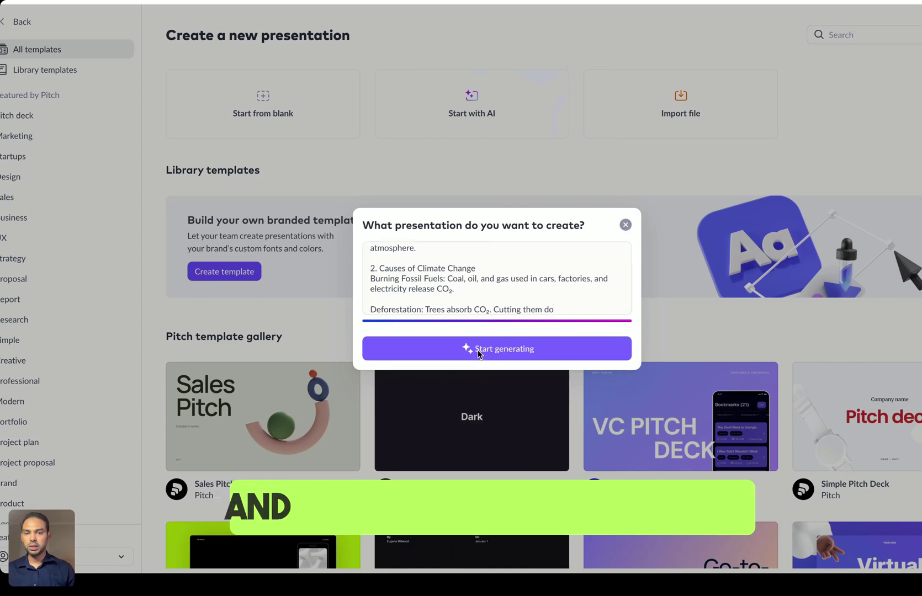
click(469, 350)
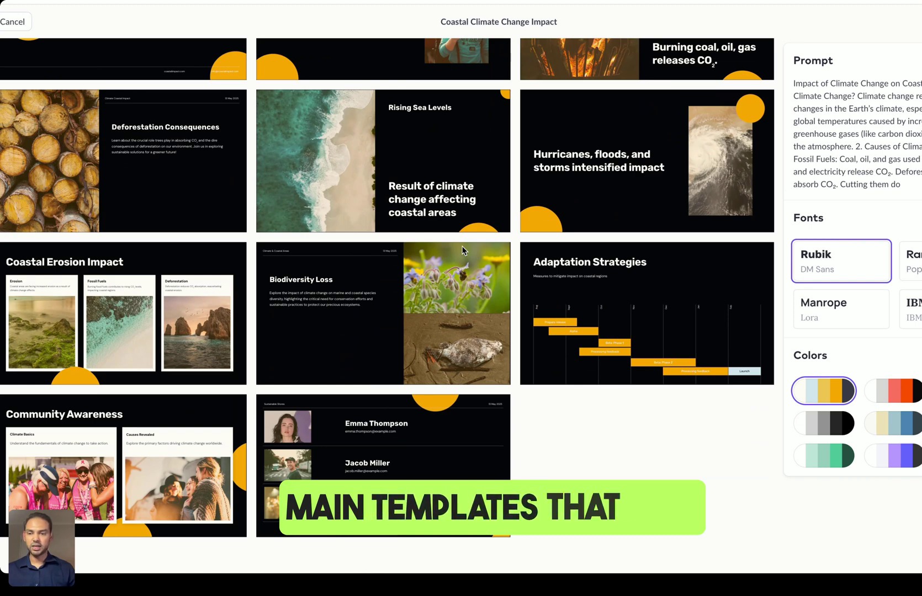
Select the 'Resilient Coasts Ahead' title to check it, then deselect it.
scroll(463, 248, up, 2)
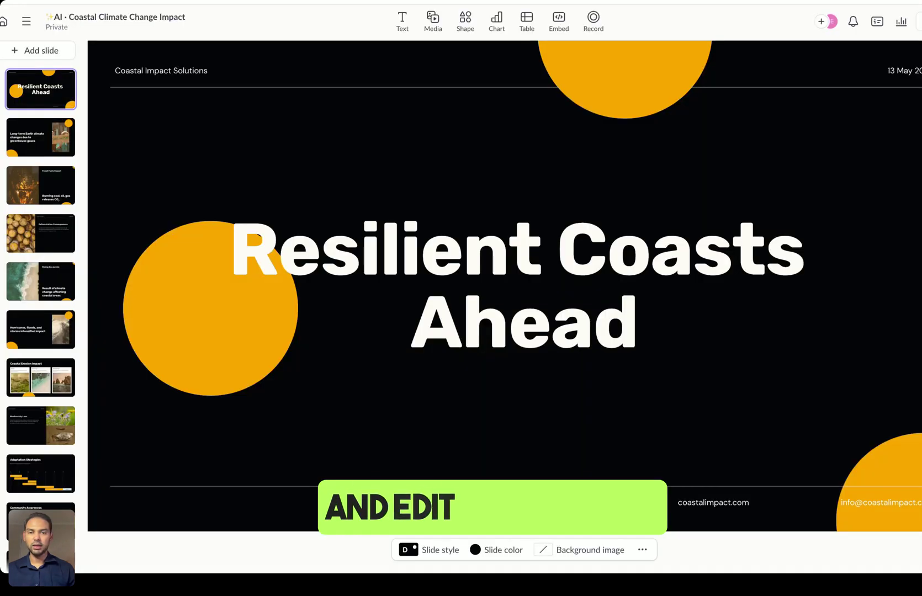
click(450, 268)
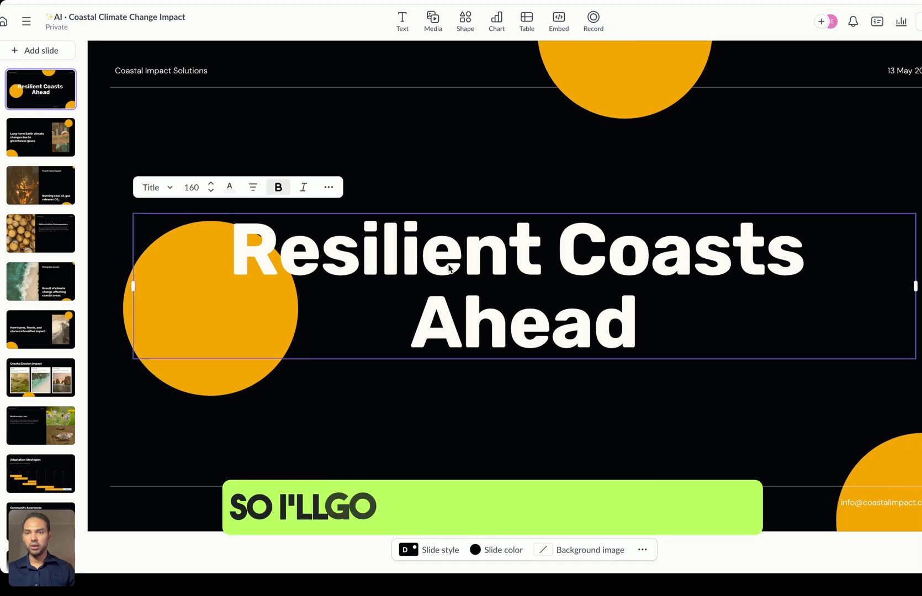
click(53, 72)
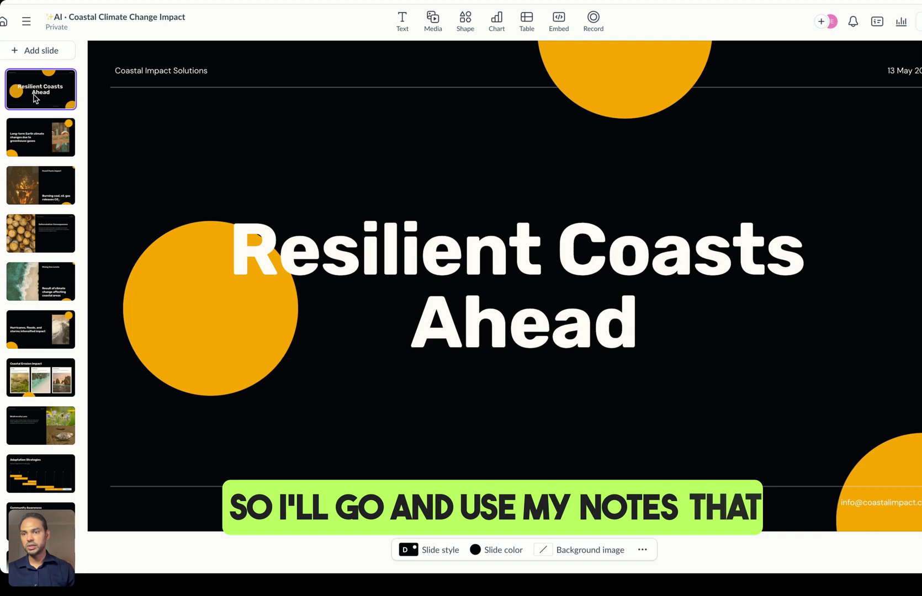
Browse slides 2–7: Fossil Fuels Impact, Deforestation Consequences, Rising Sea Levels, hurricanes and floods, Coastal Erosion Impact.
click(37, 142)
click(43, 187)
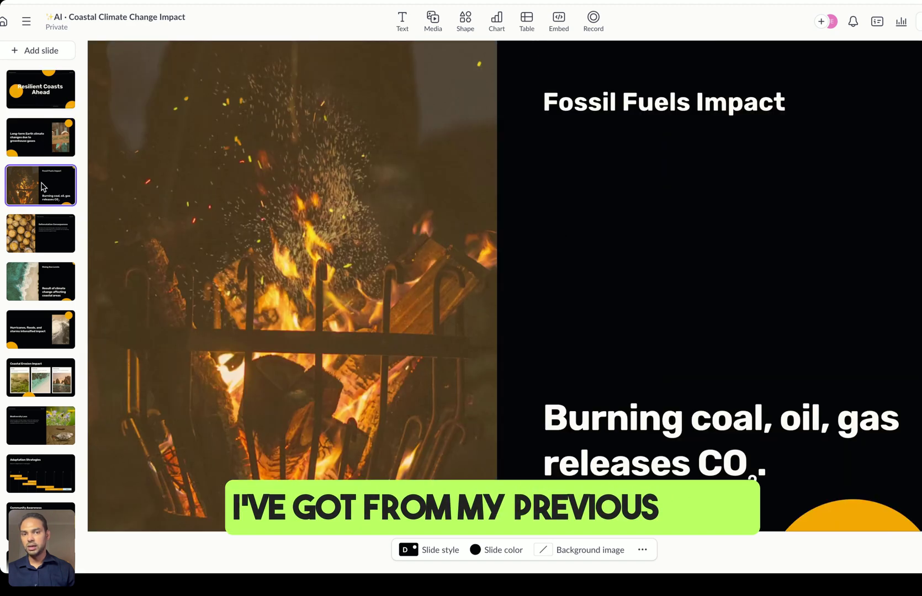
click(45, 219)
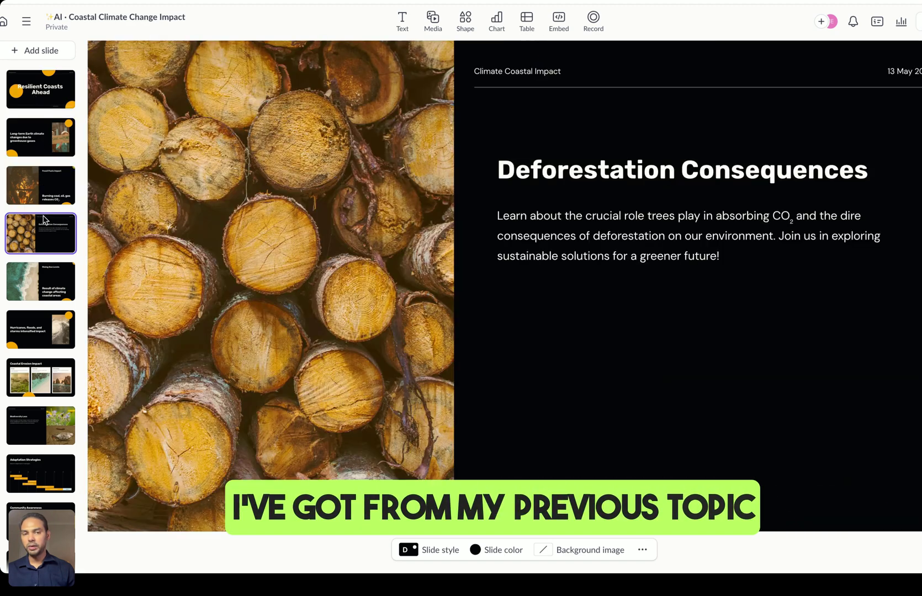
click(45, 286)
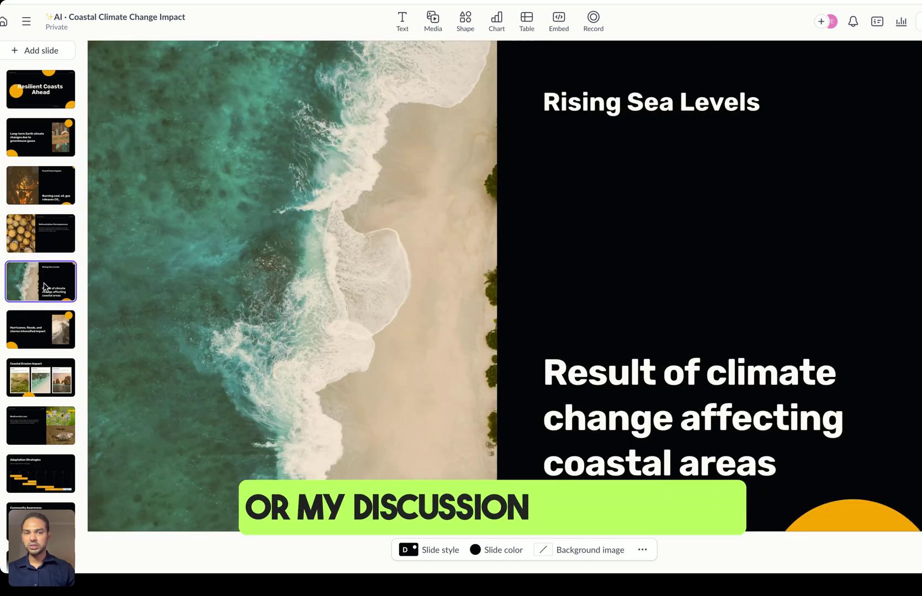
click(69, 343)
click(64, 387)
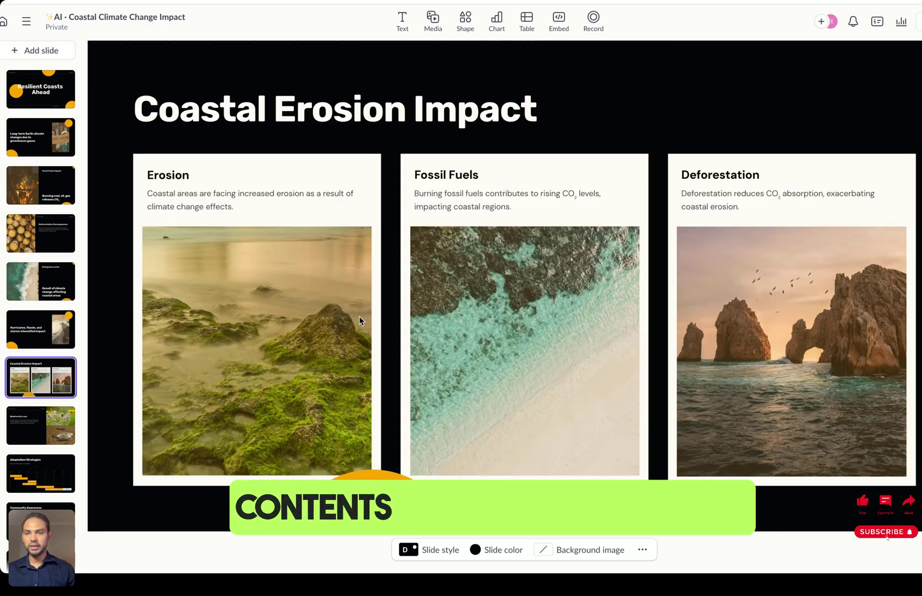
scroll(33, 456, down, 1)
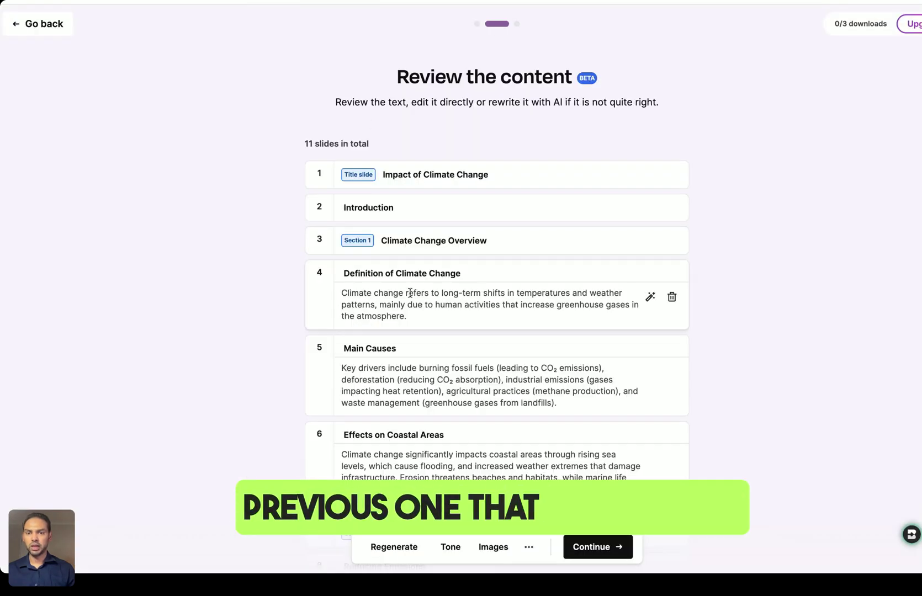
Accept the 11-slide outline on the Review the content page.
scroll(412, 292, down, 2)
scroll(465, 392, down, 10)
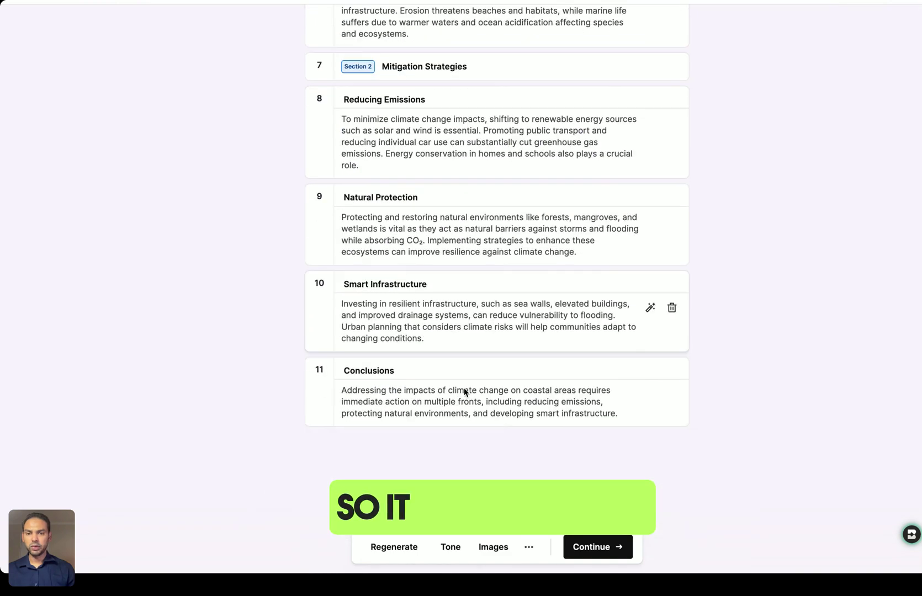
click(568, 554)
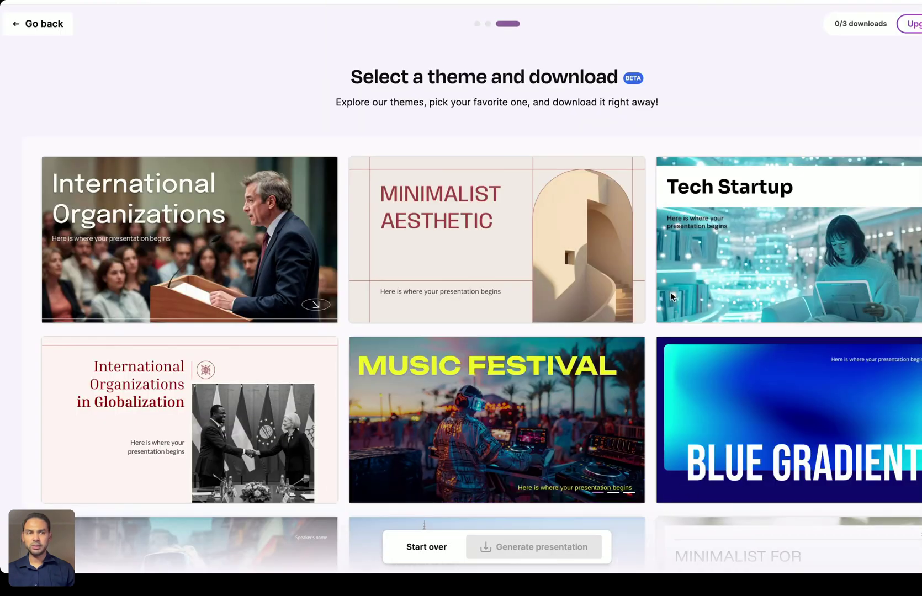
Choose the Tech Startup theme and generate the presentation.
scroll(803, 177, down, 5)
scroll(783, 211, up, 5)
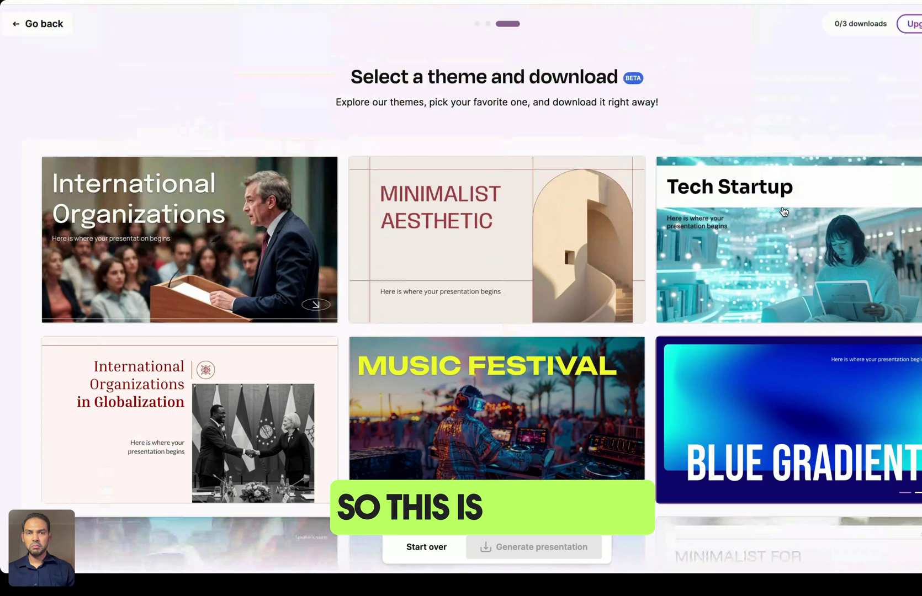
click(730, 223)
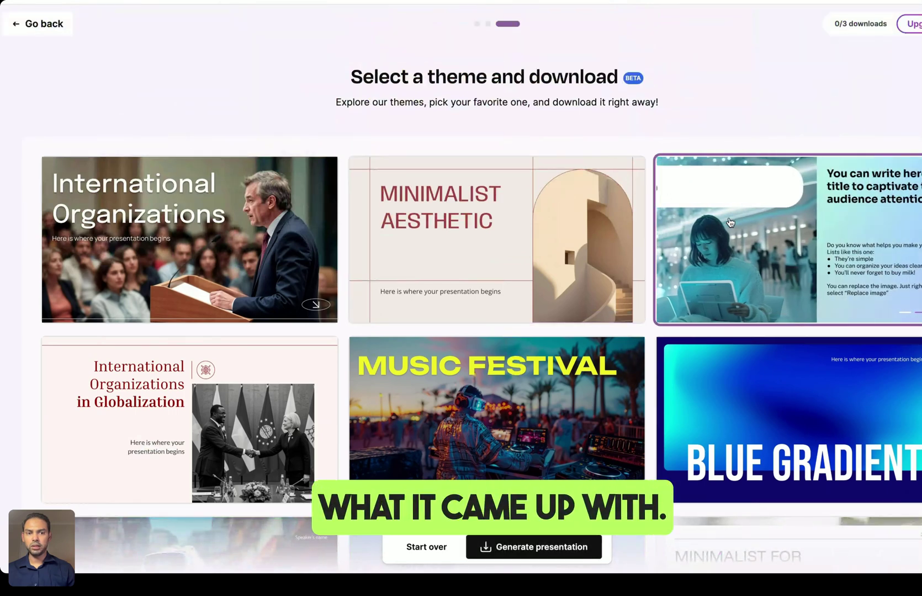
click(518, 543)
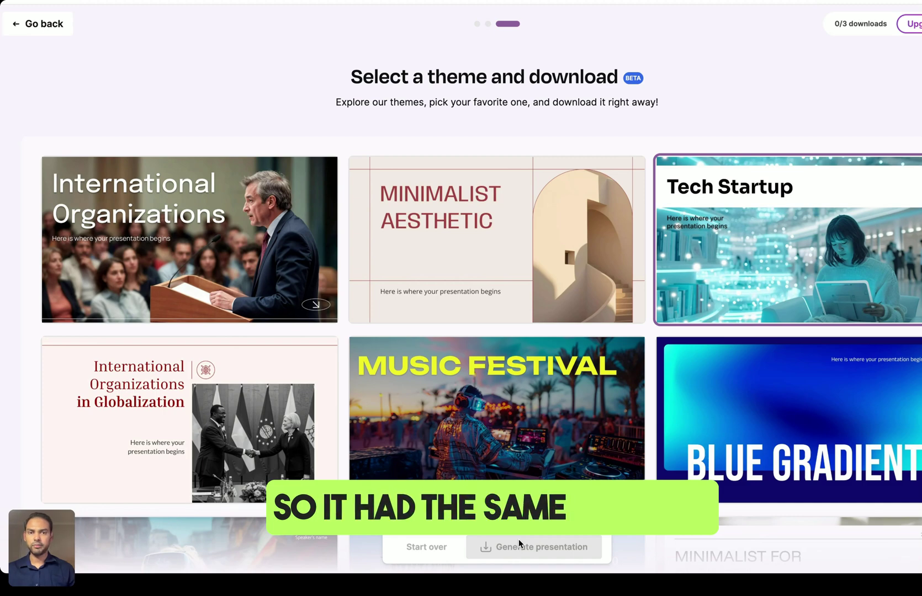
Scroll down the theme page and trigger Generate presentation again.
scroll(519, 543, down, 1)
scroll(518, 539, down, 5)
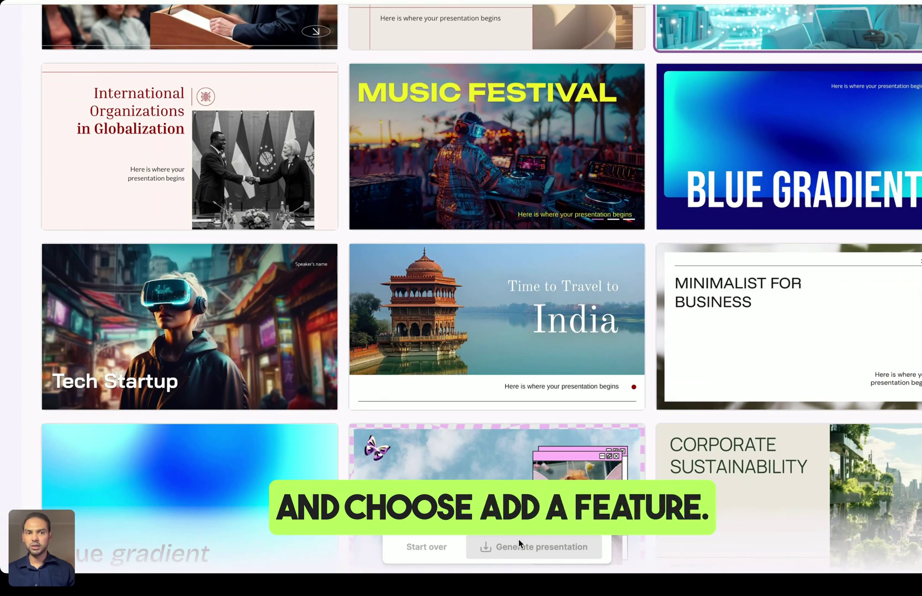
scroll(518, 538, down, 1)
scroll(519, 539, down, 5)
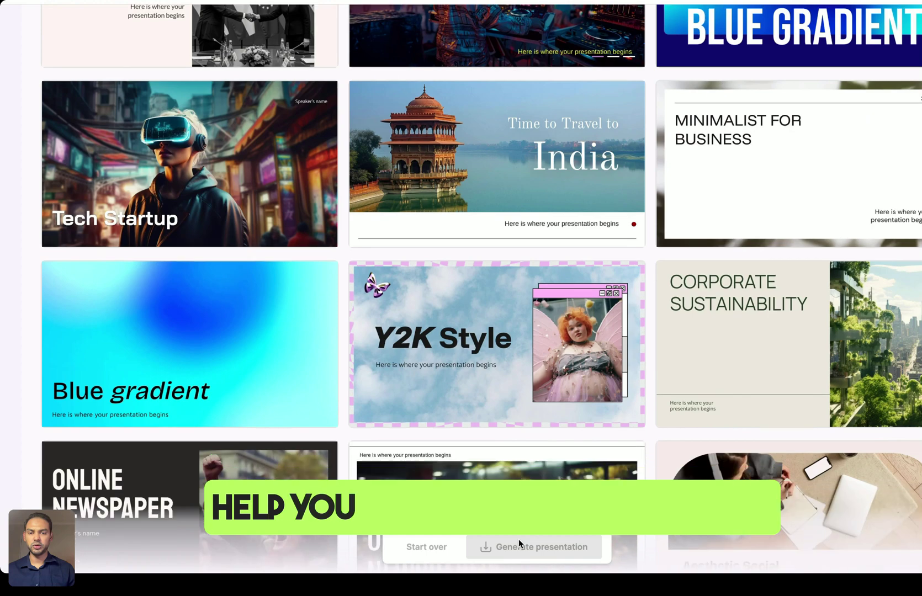
scroll(518, 538, down, 2)
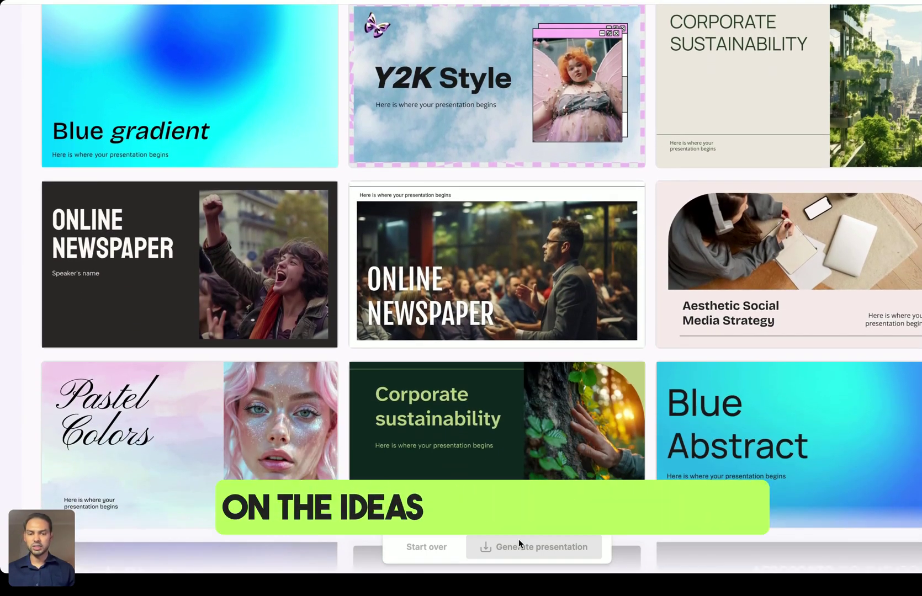
click(519, 544)
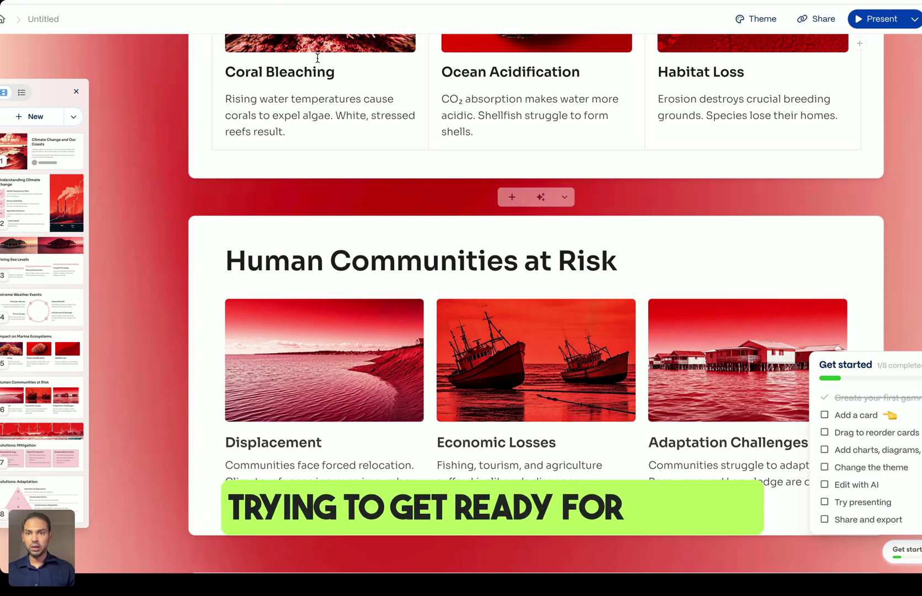
scroll(310, 80, up, 2)
scroll(310, 81, up, 4)
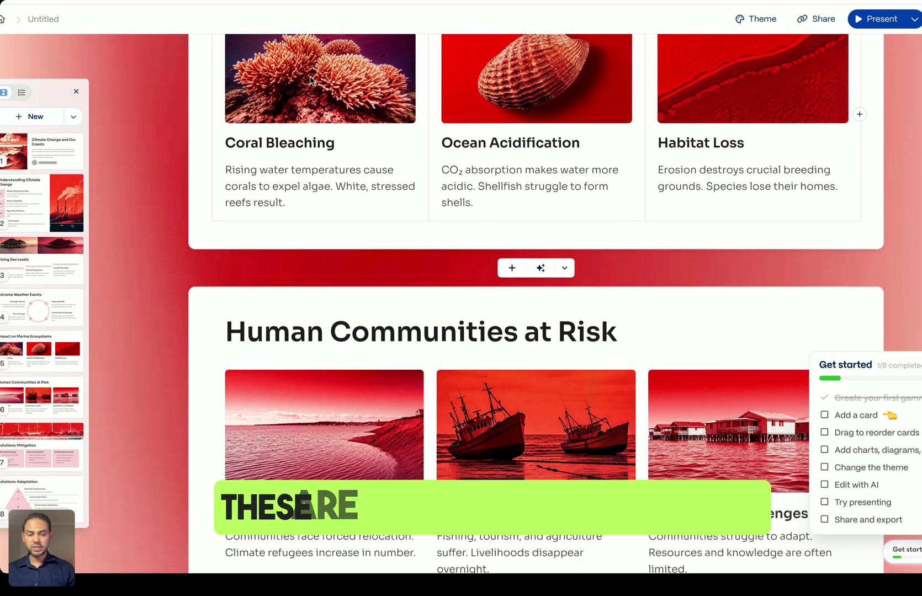
scroll(311, 81, up, 5)
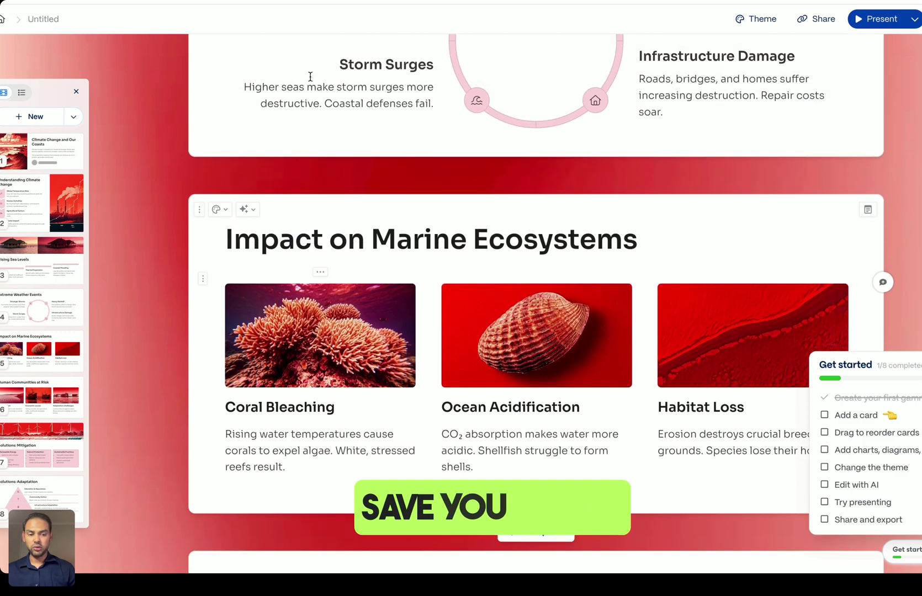
scroll(311, 81, up, 1)
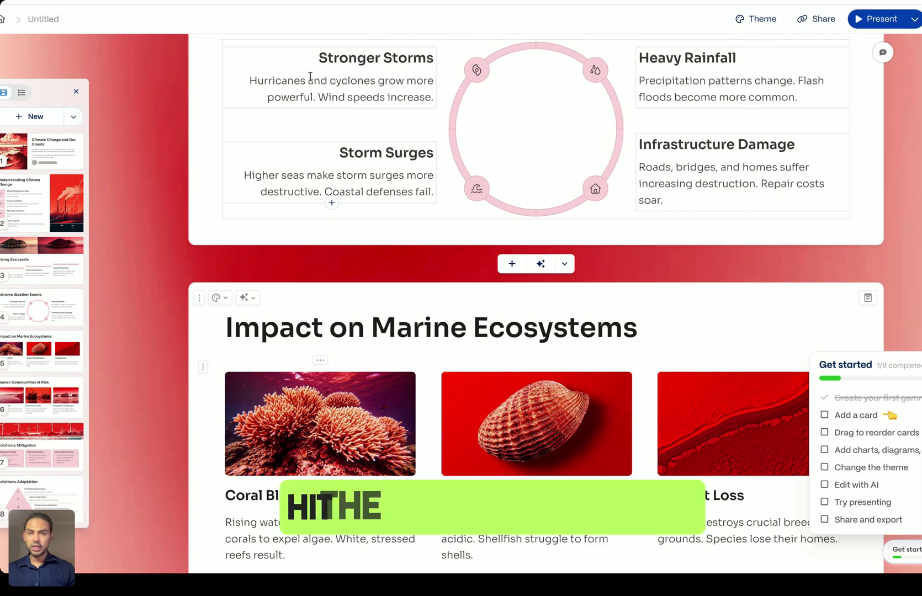
scroll(310, 76, up, 3)
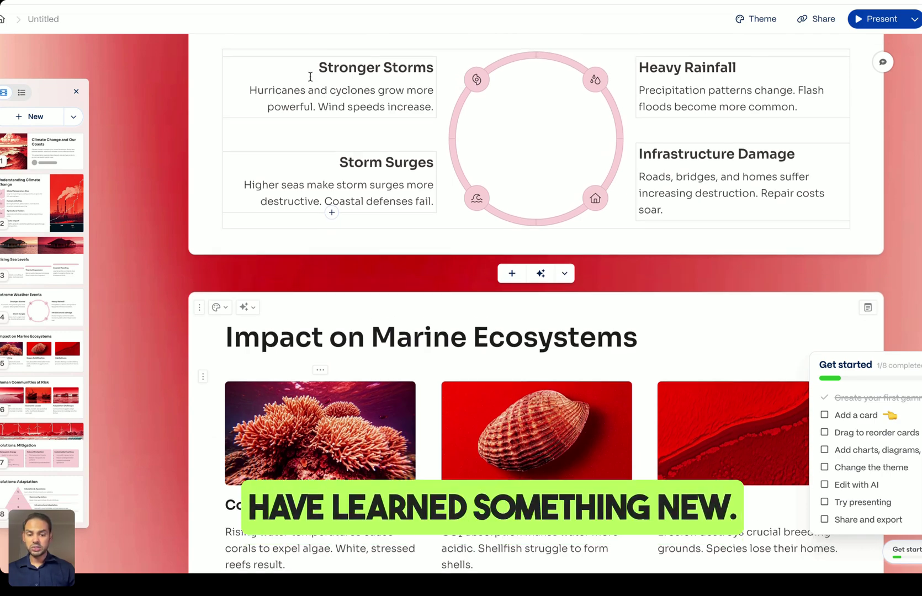
scroll(310, 76, up, 1)
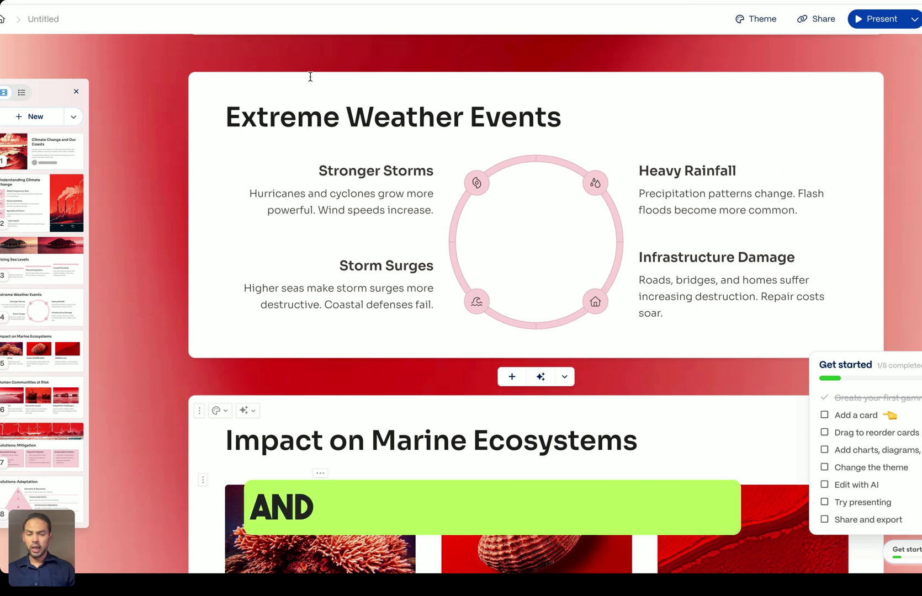